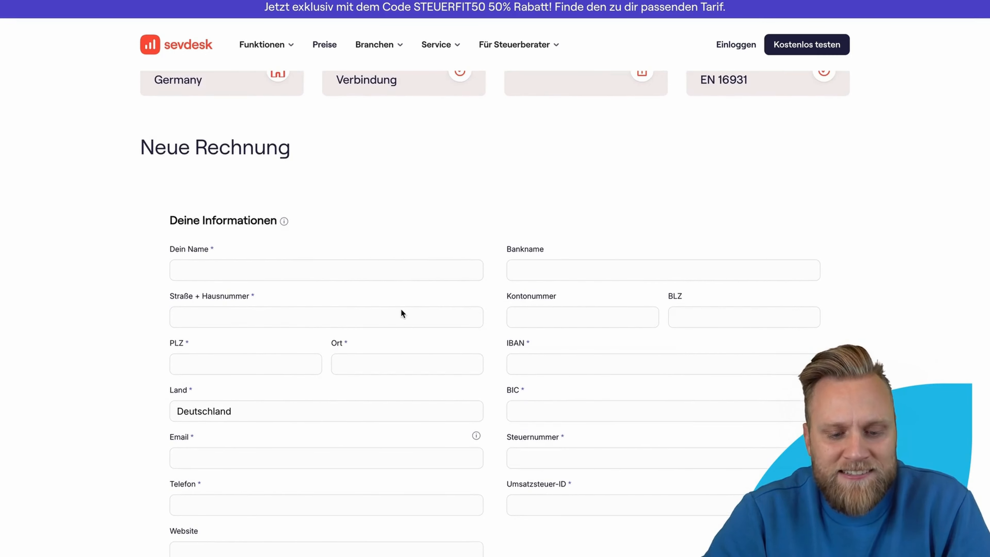
# Step: Scroll down to the Fußtext and Zusammenfassung and start editing the footer text box
pyautogui.scroll(-5, 402, 312)
pyautogui.scroll(-7, 560, 418)
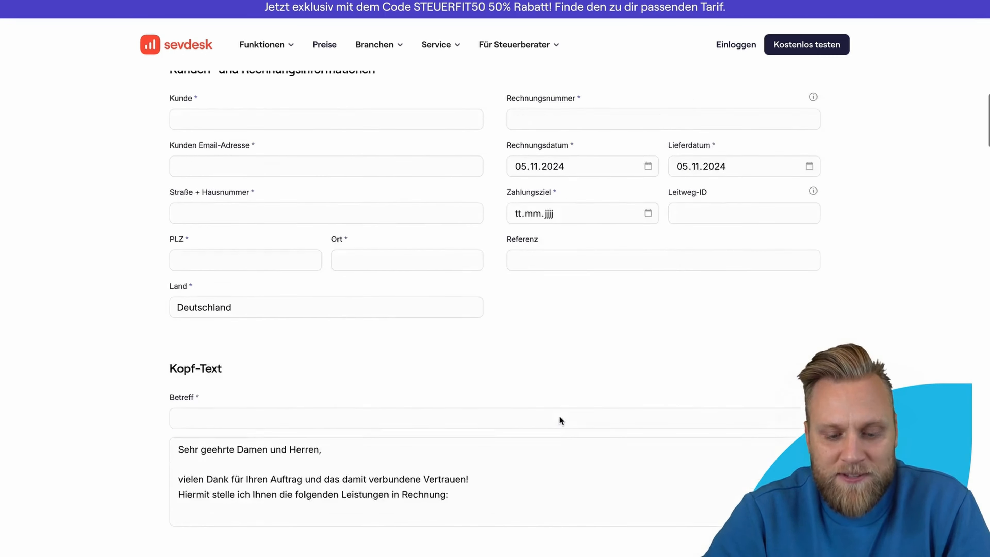
pyautogui.scroll(7, 560, 419)
pyautogui.scroll(5, 560, 415)
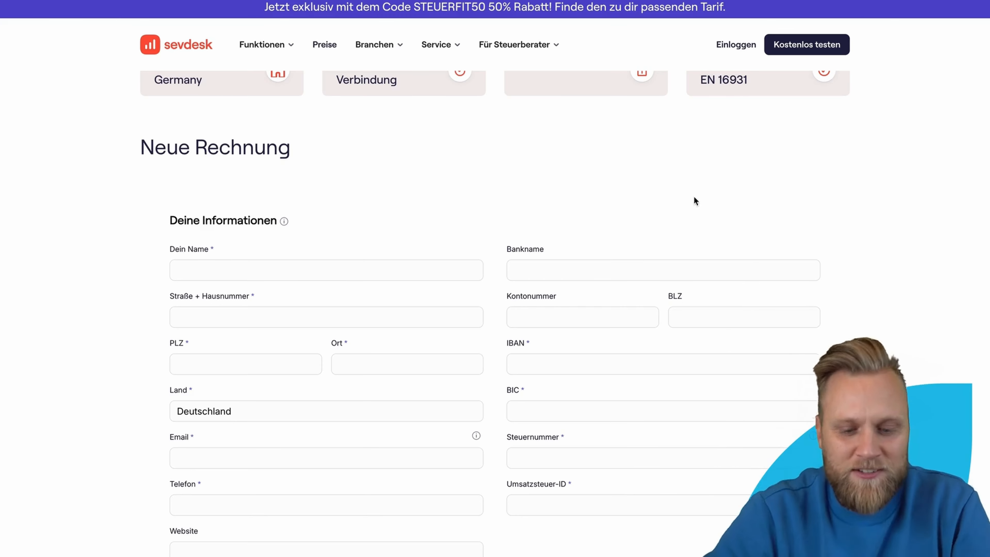
pyautogui.scroll(-1, 566, 210)
pyautogui.scroll(-1, 399, 213)
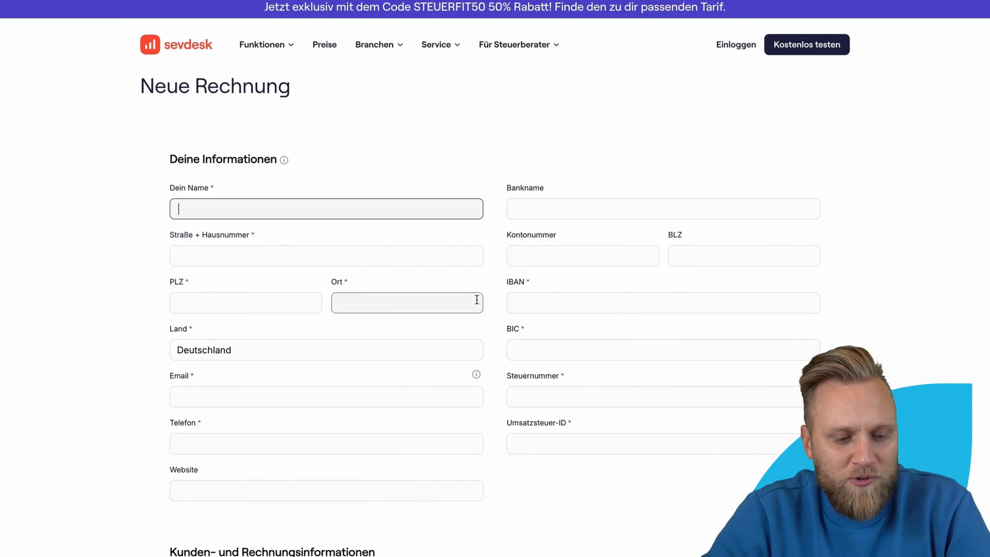
pyautogui.scroll(-1, 326, 325)
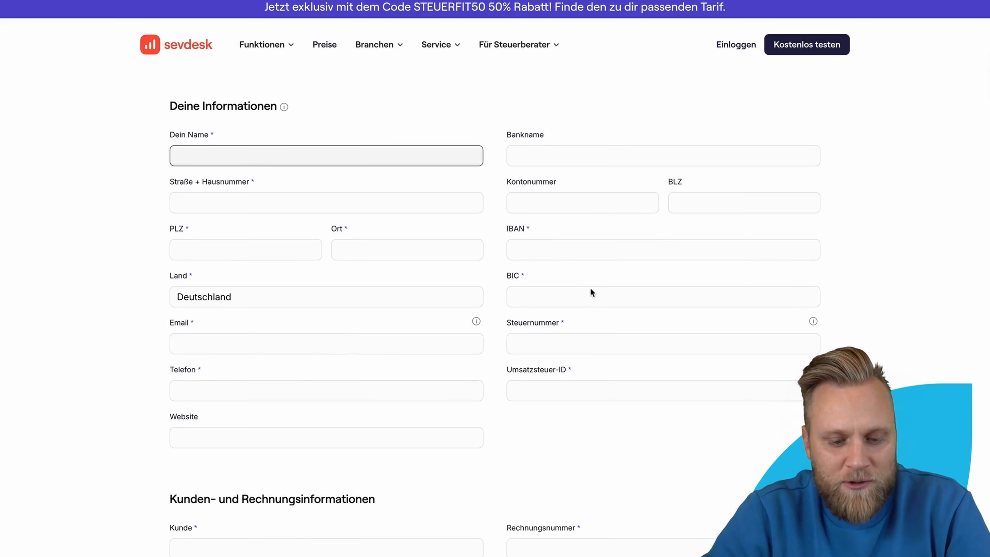
pyautogui.scroll(-2, 389, 335)
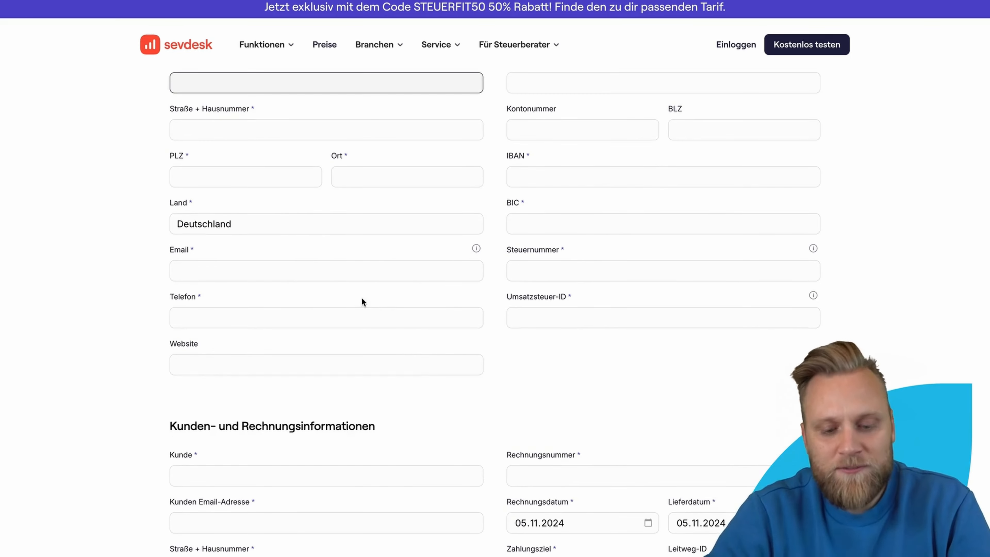
pyautogui.scroll(-7, 469, 356)
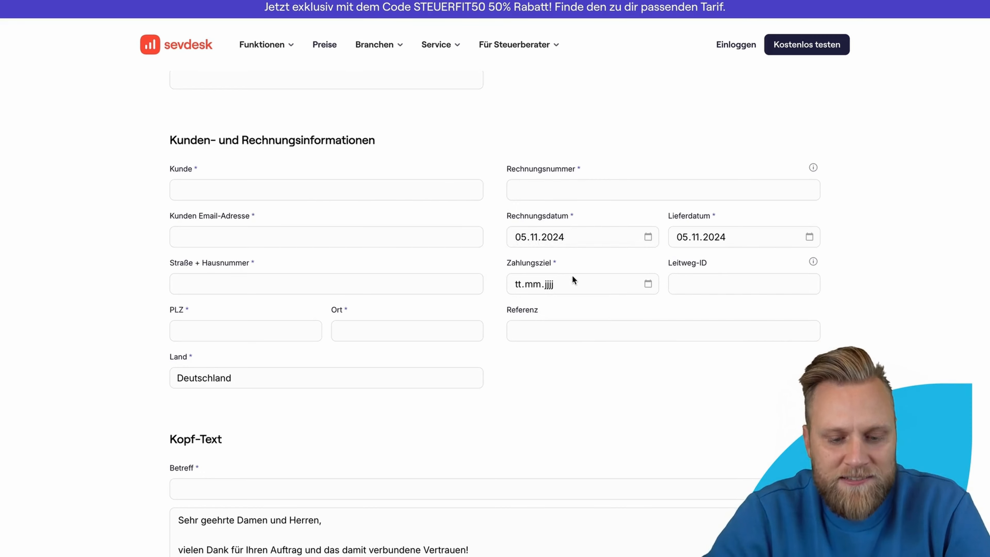
pyautogui.scroll(-7, 580, 347)
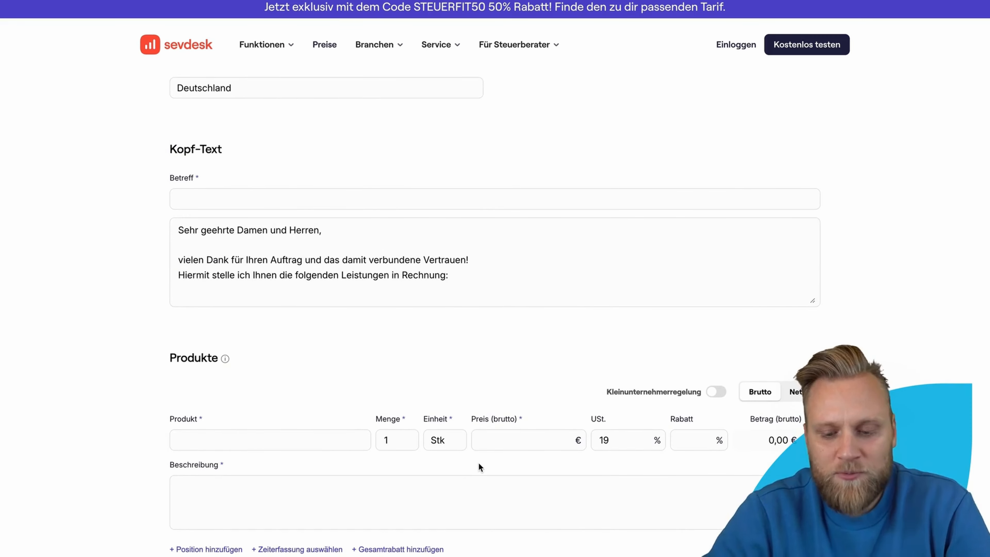
pyautogui.scroll(-3, 510, 451)
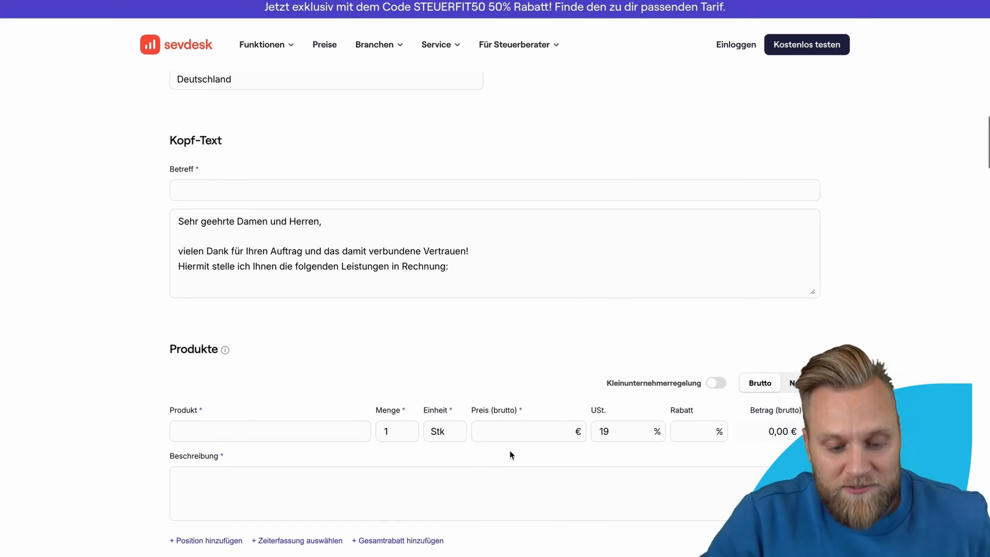
pyautogui.scroll(-9, 510, 450)
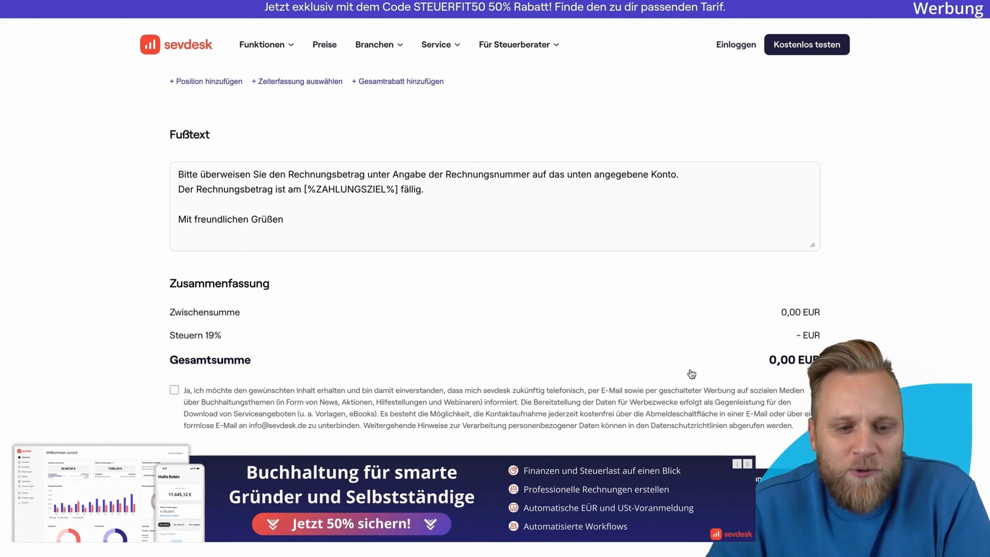
pyautogui.click(547, 237)
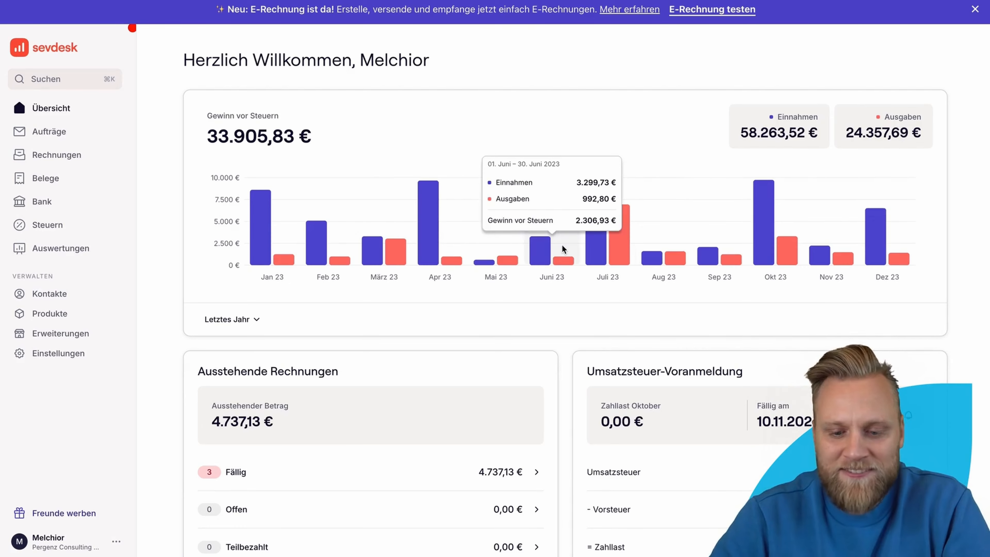
# Step: From Rechnungen, create new invoice RE-1033 dated 05.11.2024, due 19.11.2024
pyautogui.scroll(-10, 562, 244)
pyautogui.scroll(12, 562, 245)
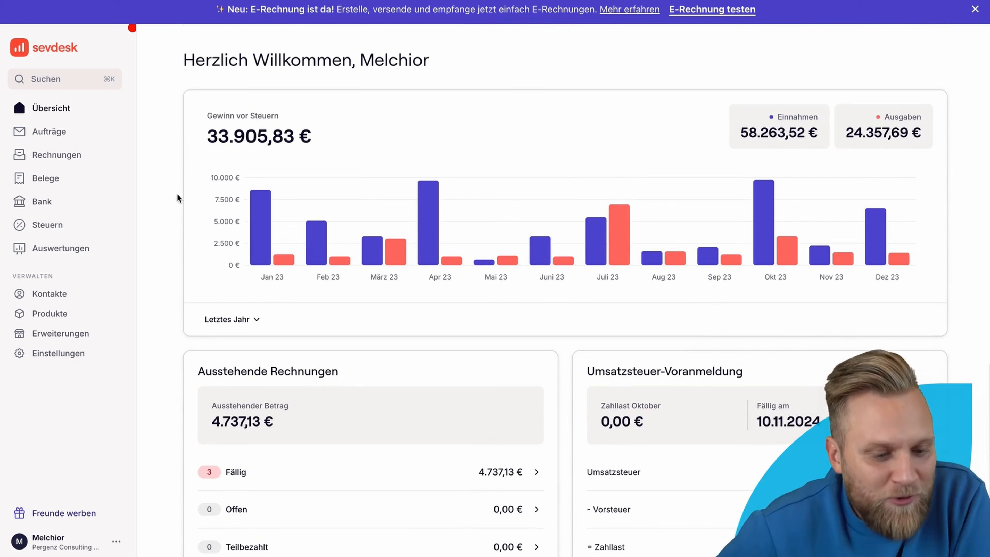
pyautogui.click(91, 160)
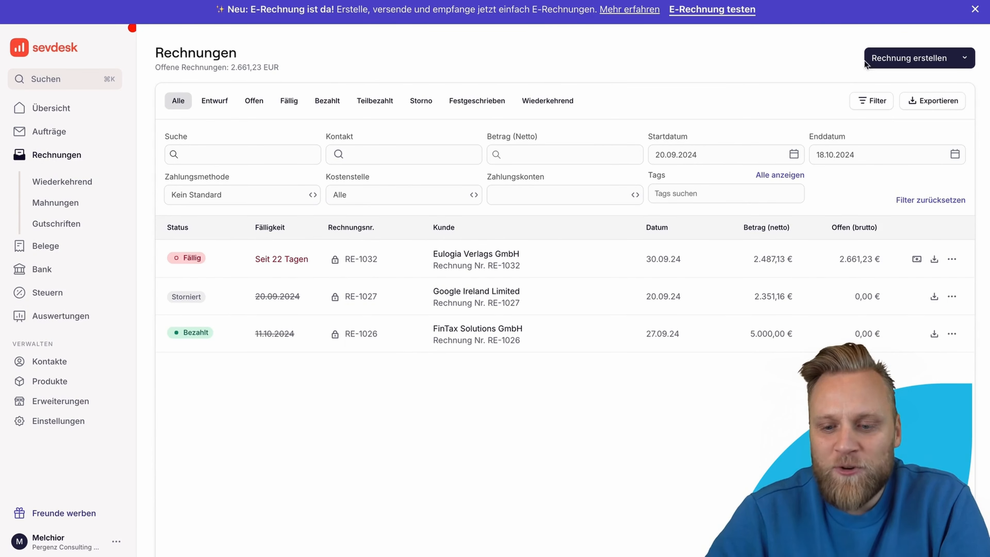
pyautogui.click(910, 59)
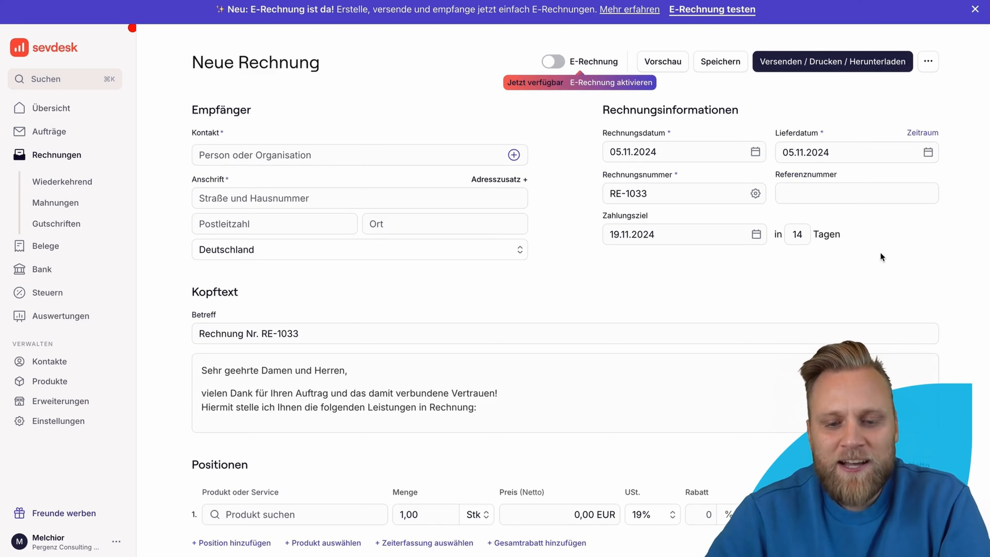
pyautogui.scroll(-5, 959, 266)
pyautogui.scroll(6, 959, 266)
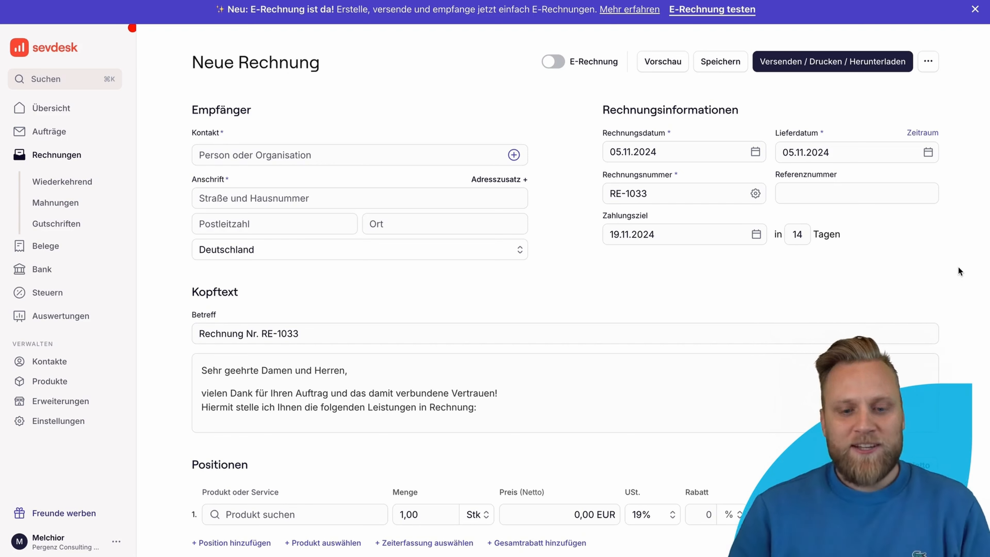
# Step: Toggle E-Rechnung mode off and on, leaving RE-1033 as an E-Rechnung with a required e-mail field
pyautogui.click(555, 63)
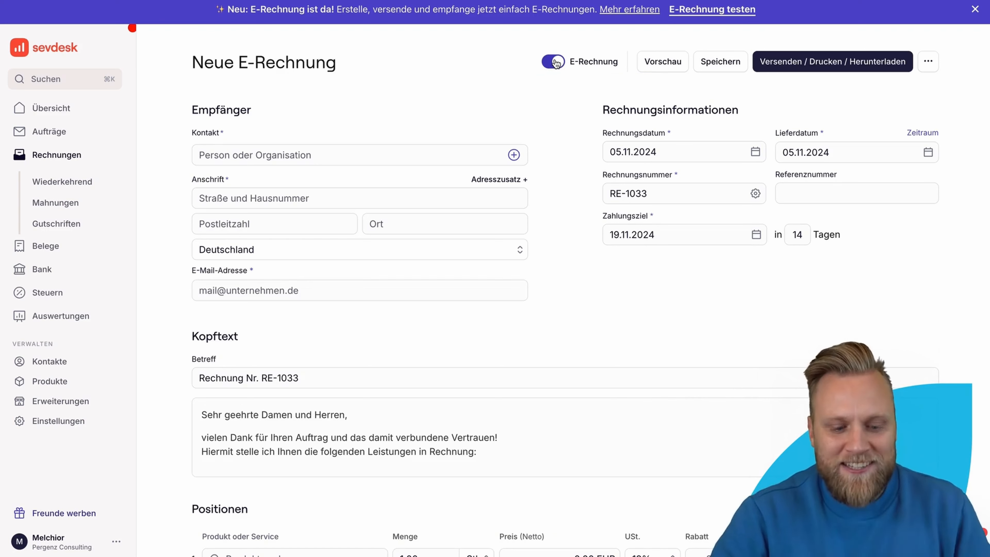
pyautogui.click(555, 62)
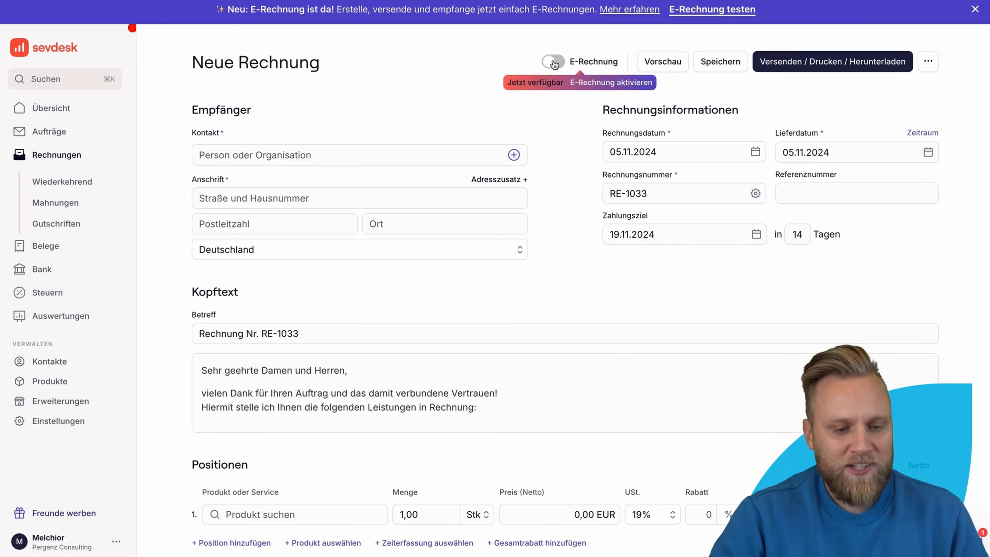
pyautogui.click(556, 62)
pyautogui.click(556, 62)
pyautogui.click(555, 63)
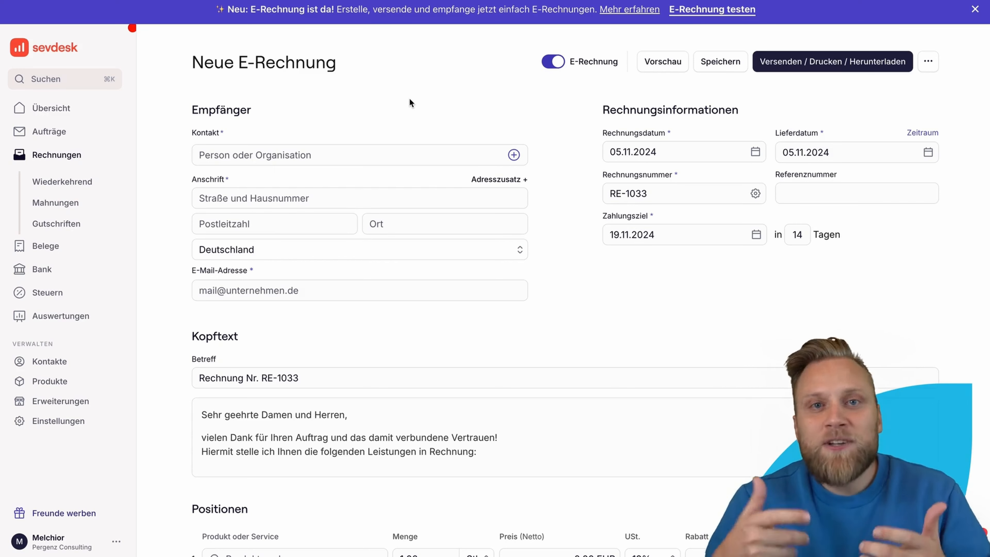
# Step: Pick TaxDigital GmbH via a 'Tax' contact search and take over the previous invoice's Digitalisierungsberatung line
pyautogui.click(360, 155)
pyautogui.write('Tax')
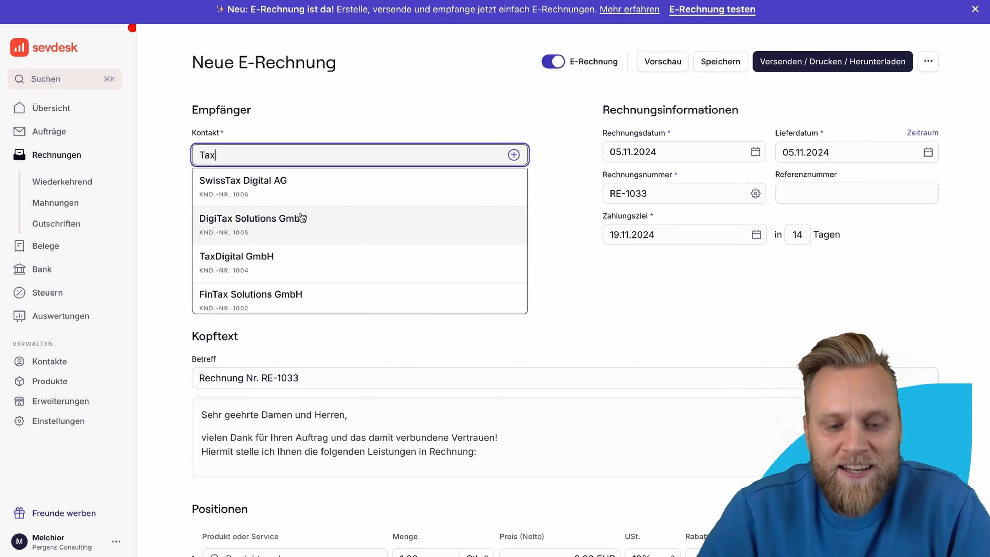
pyautogui.click(310, 256)
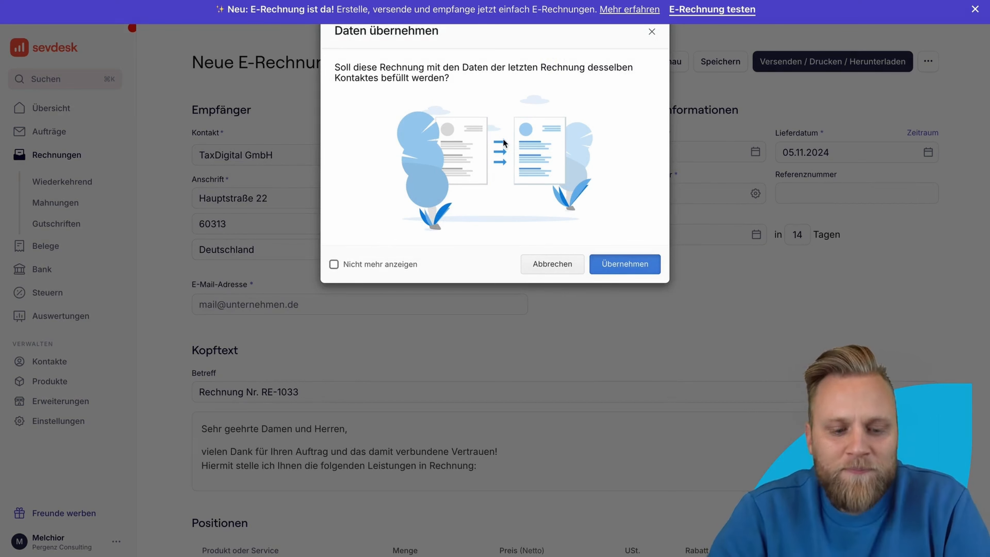
pyautogui.click(615, 263)
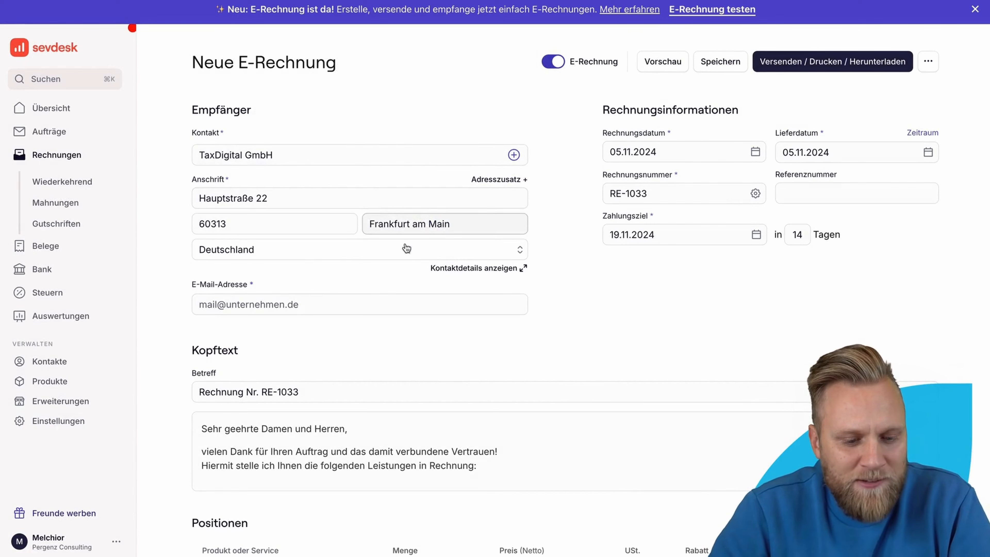
pyautogui.scroll(-1, 406, 280)
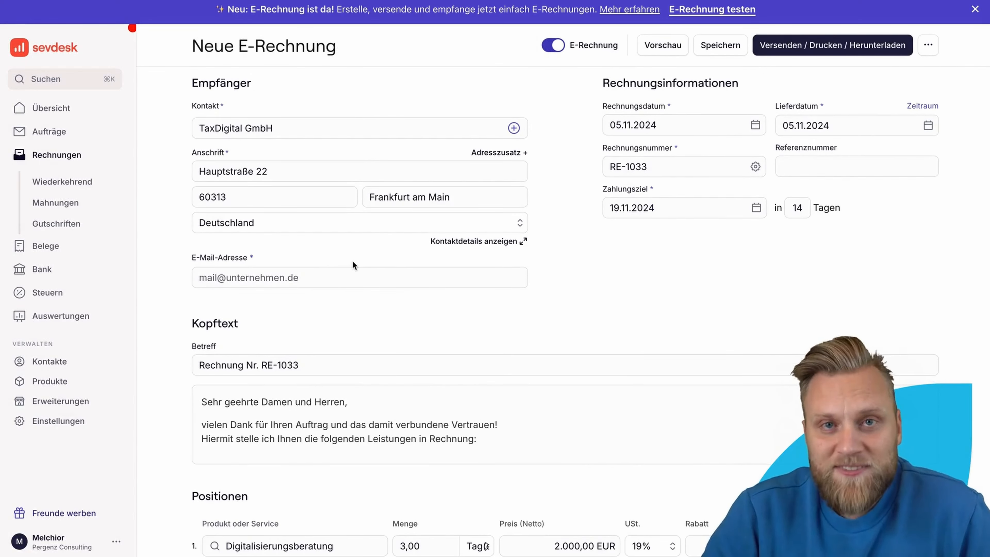
# Step: Enter the customer's e-mail address and keep 05.11.2024 as the invoice date
pyautogui.click(353, 275)
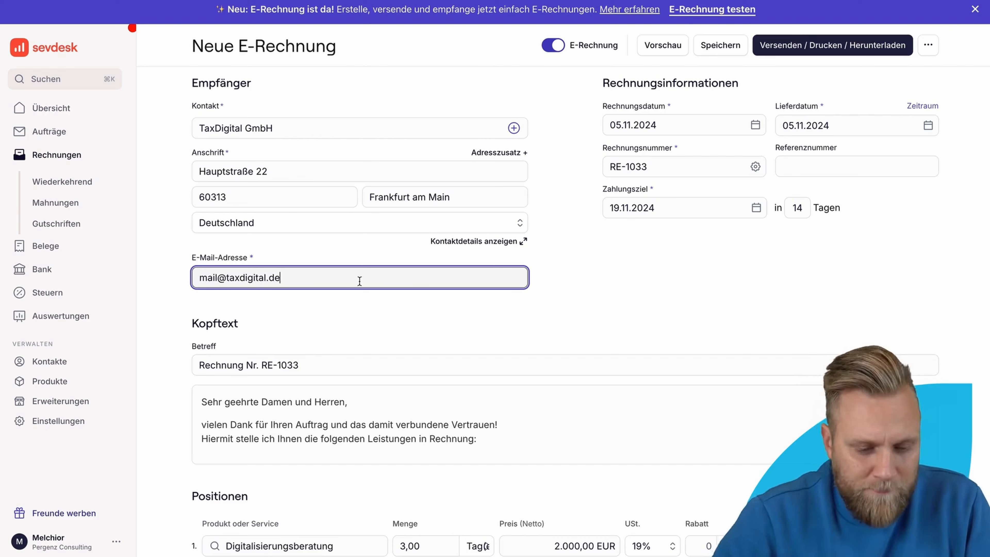
pyautogui.click(391, 309)
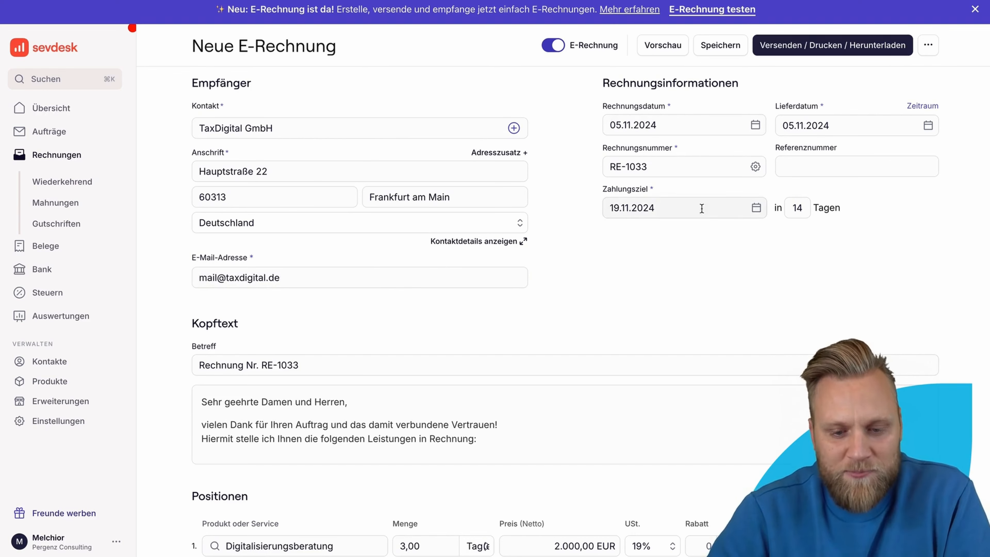
pyautogui.click(756, 125)
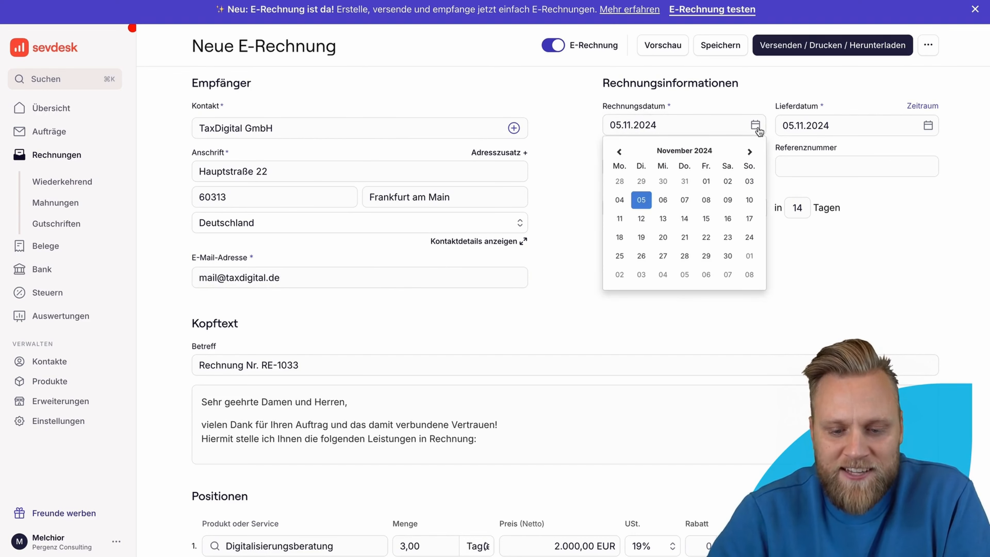
pyautogui.click(642, 200)
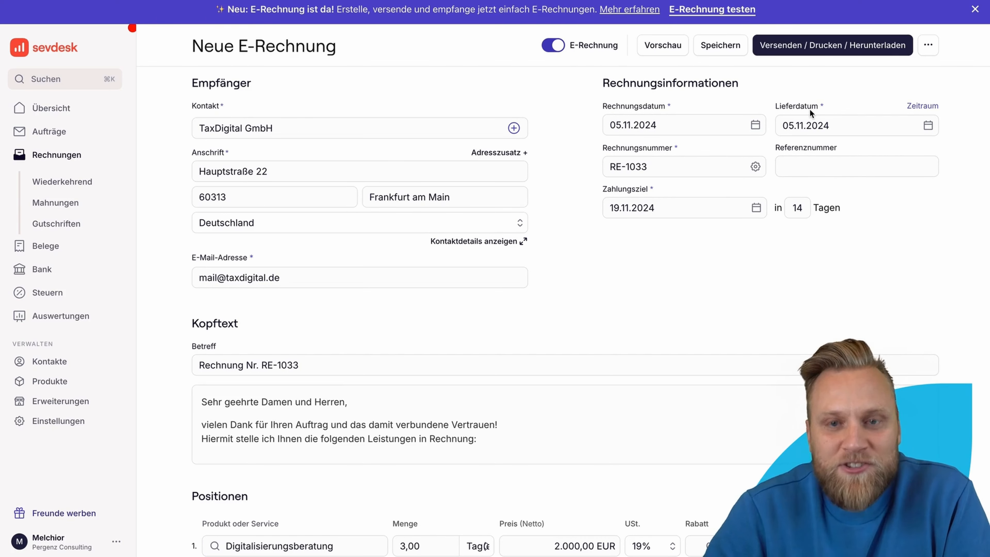
# Step: Replace the delivery date with a Leistungszeitraum of 01.10.2024 - 31.10.2024
pyautogui.click(923, 106)
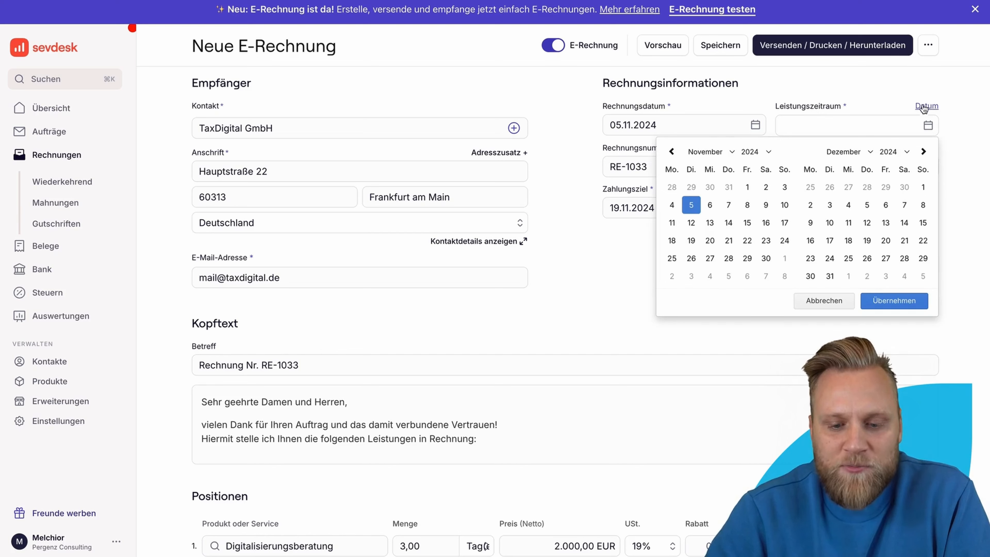
pyautogui.click(672, 151)
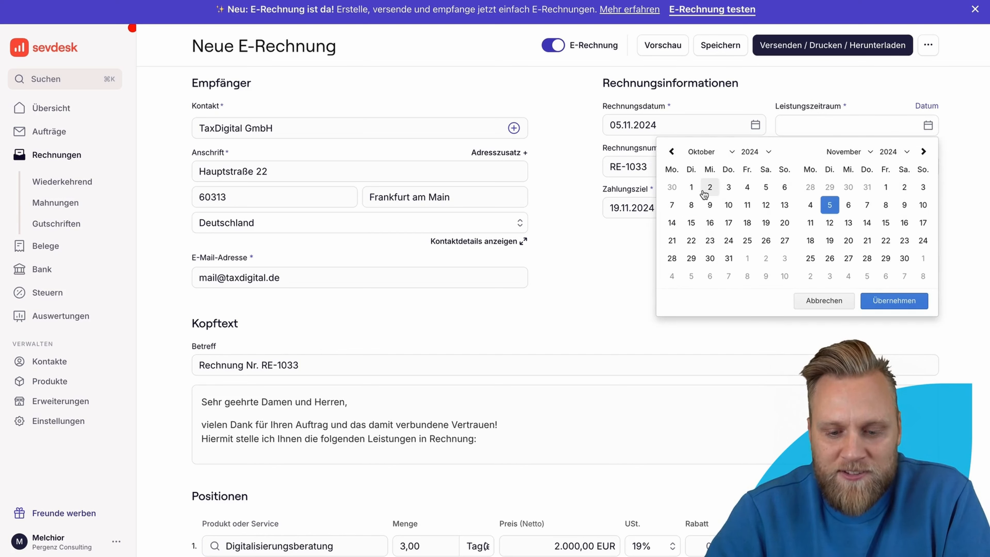
pyautogui.click(691, 187)
pyautogui.click(728, 258)
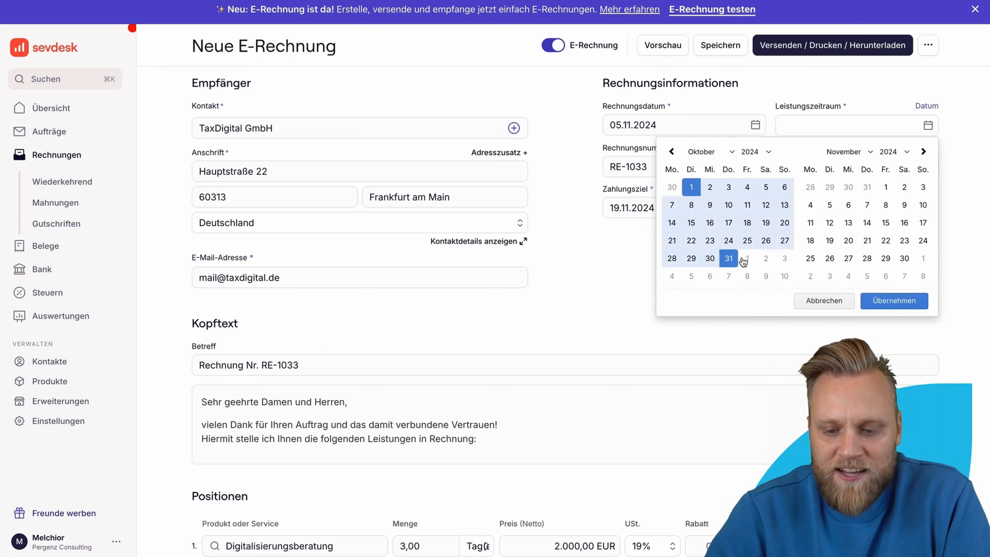
pyautogui.click(889, 301)
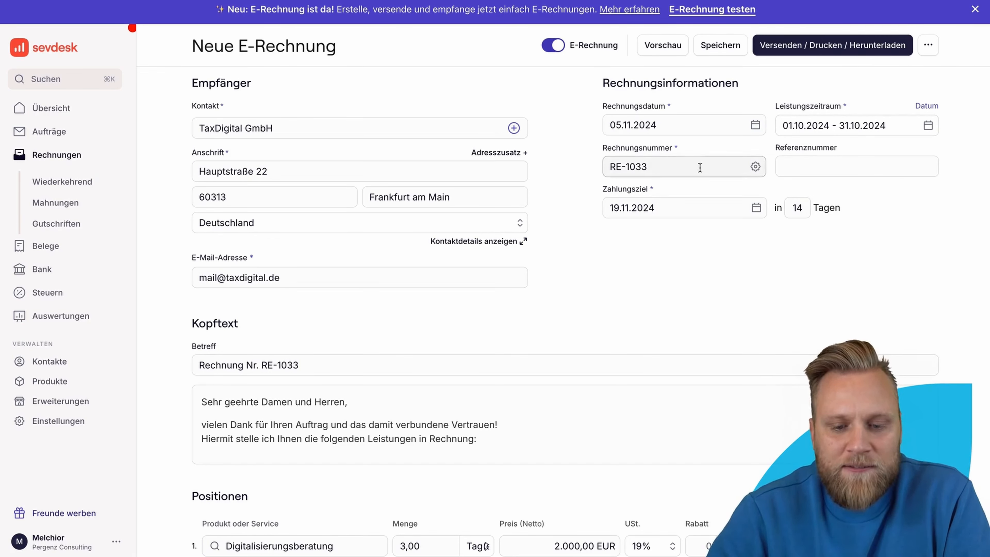
pyautogui.click(717, 168)
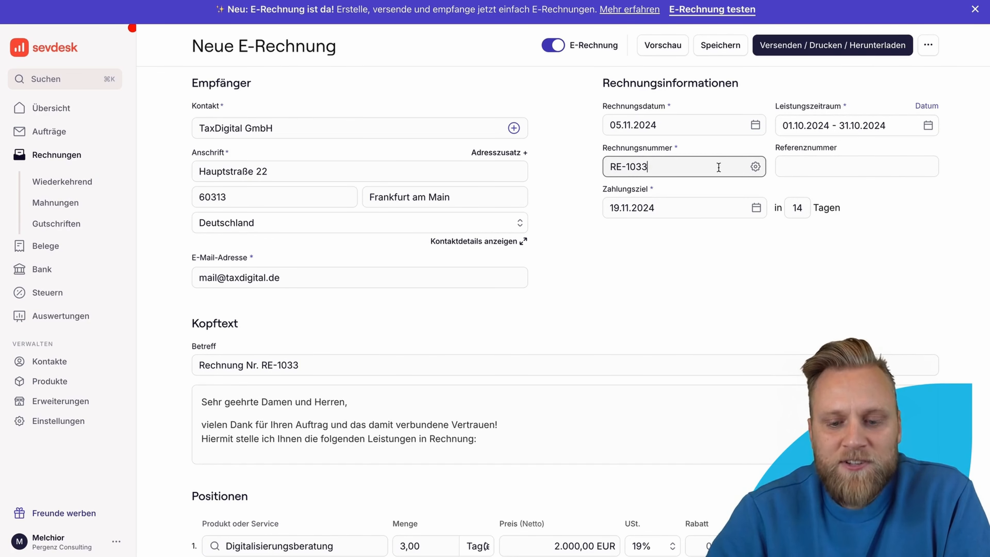
pyautogui.click(755, 168)
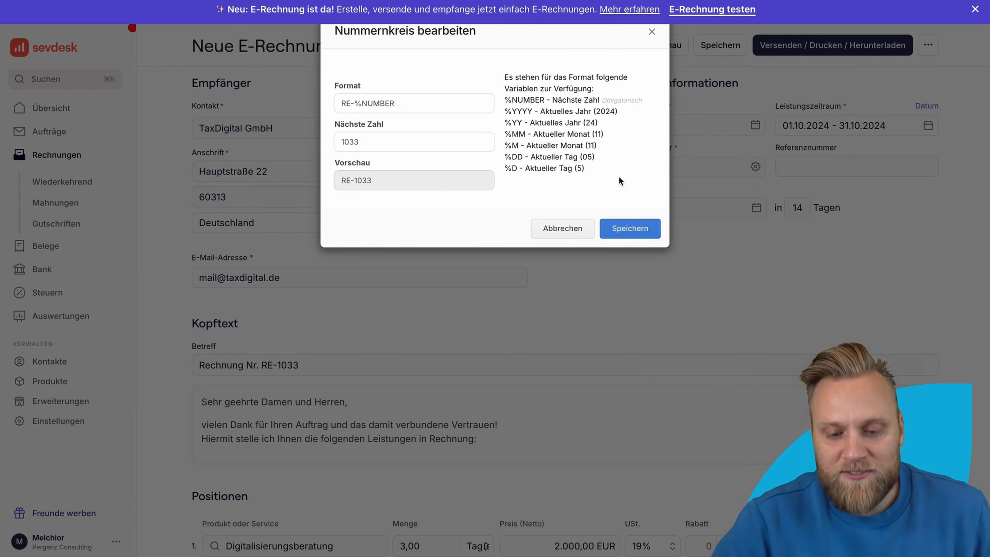
pyautogui.click(630, 228)
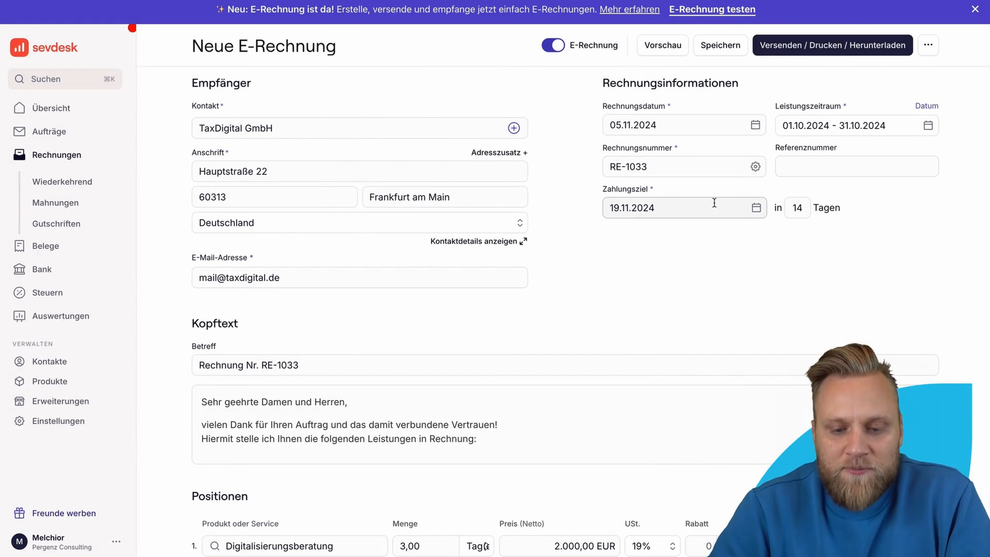
# Step: Change the Zahlungsziel to 30 days (due 05.12.2024) and scroll down to the Positionen
pyautogui.doubleClick(798, 207)
pyautogui.write('30')
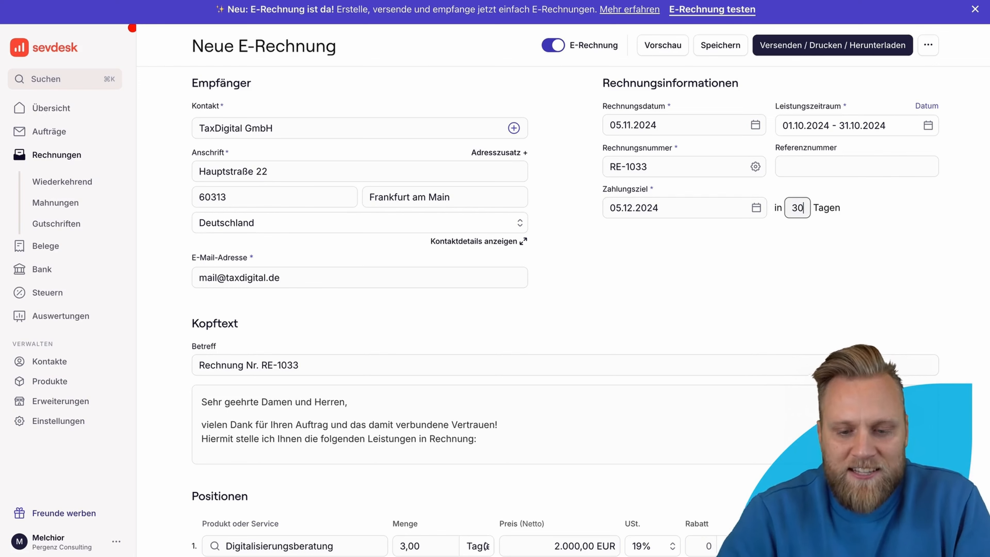
pyautogui.click(801, 323)
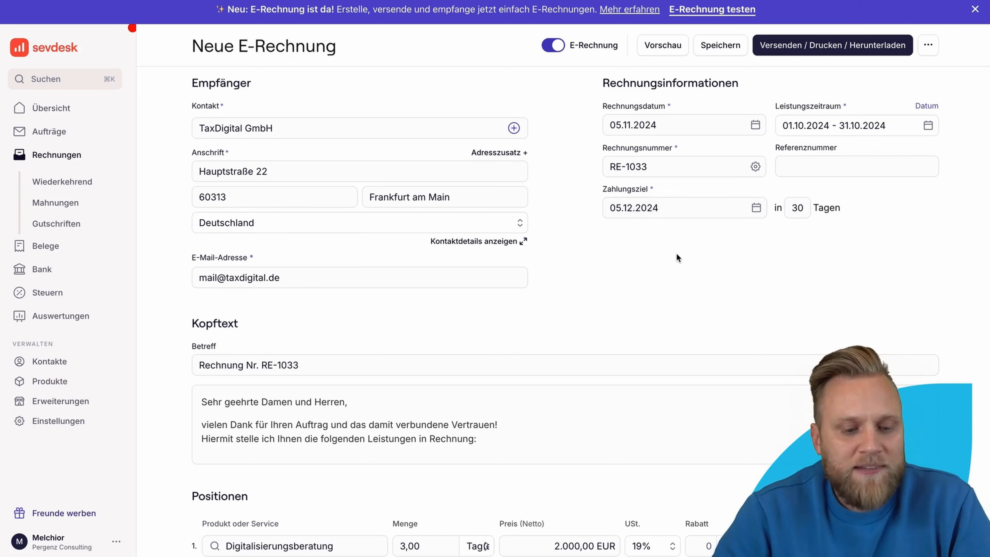
pyautogui.scroll(-6, 676, 253)
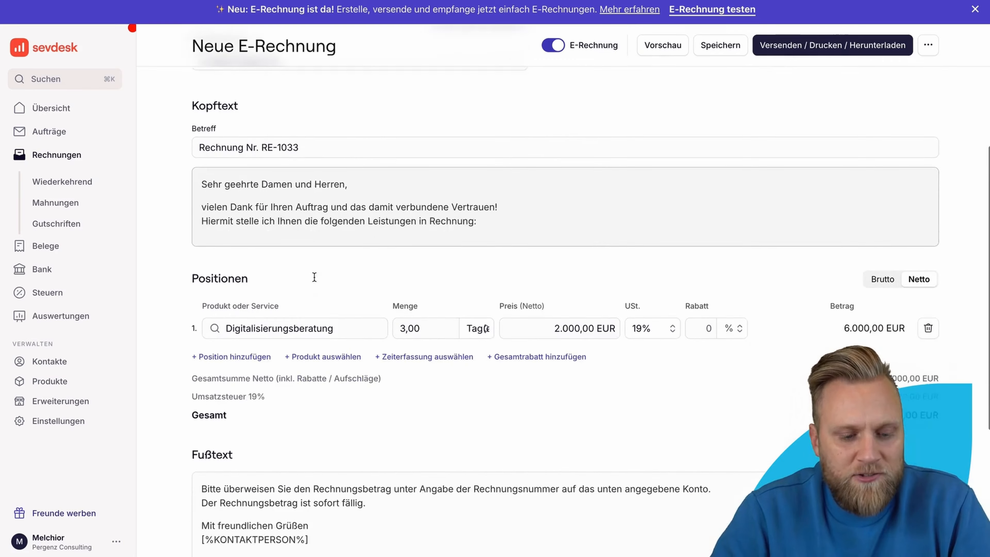
pyautogui.scroll(-1, 315, 277)
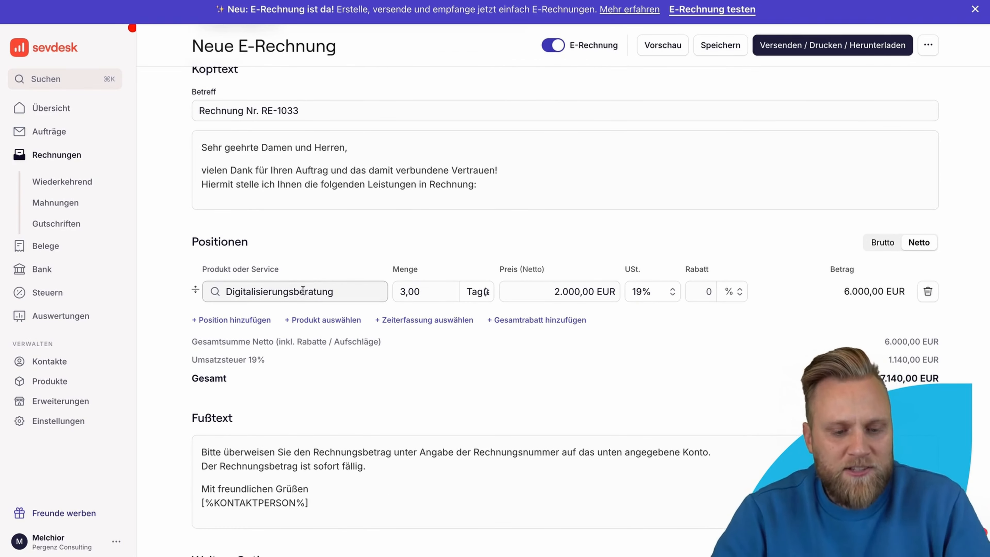
pyautogui.scroll(3, 548, 291)
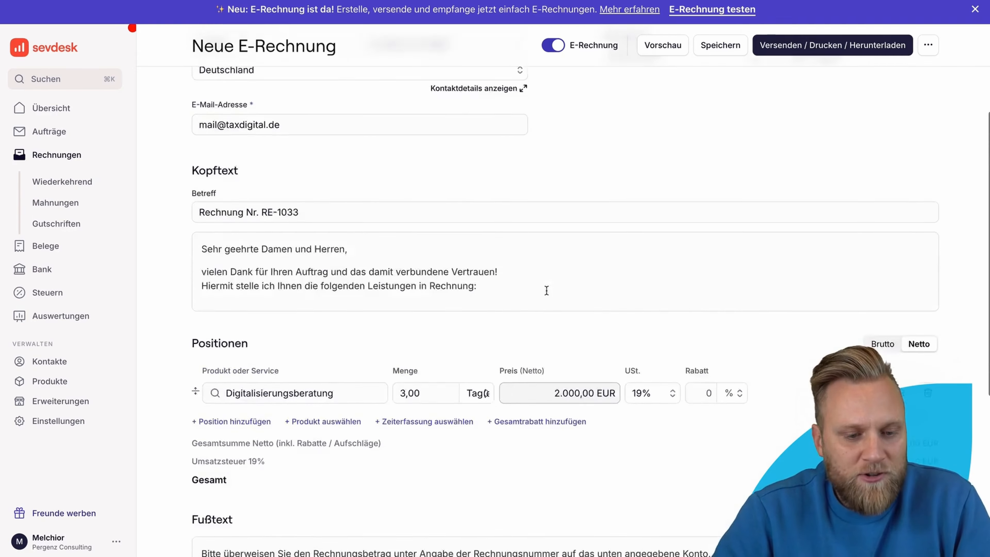
pyautogui.scroll(4, 546, 290)
pyautogui.scroll(-6, 442, 344)
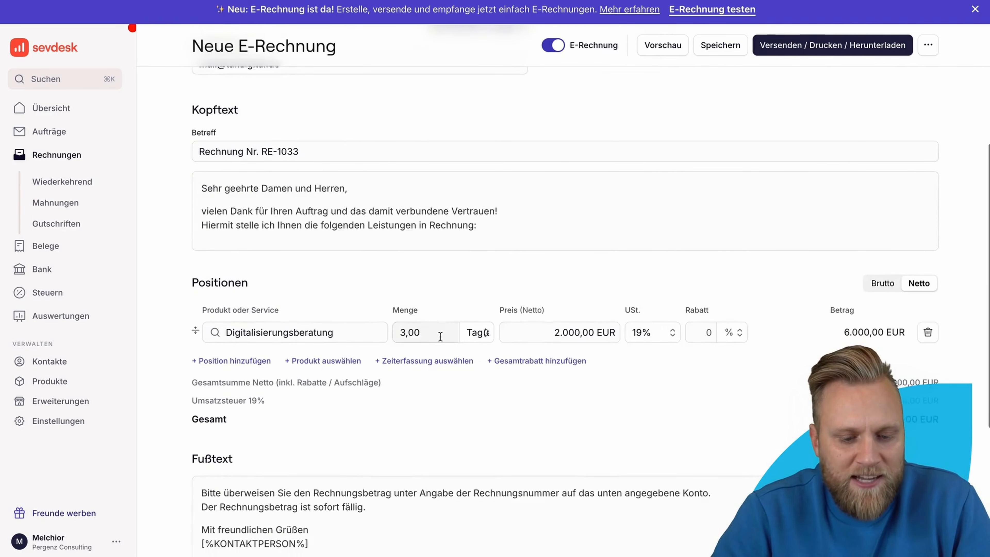
pyautogui.scroll(-1, 440, 336)
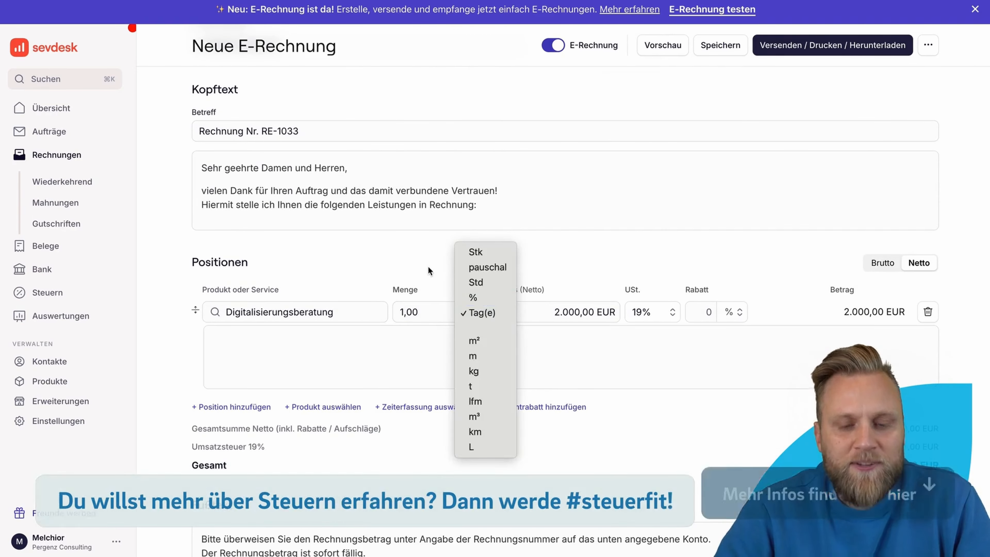
# Step: Bill the Digitalisierungsberatung line pauschal at 5.000 EUR with 20% Rabatt, totalling 4.760,00 EUR gross
pyautogui.click(428, 267)
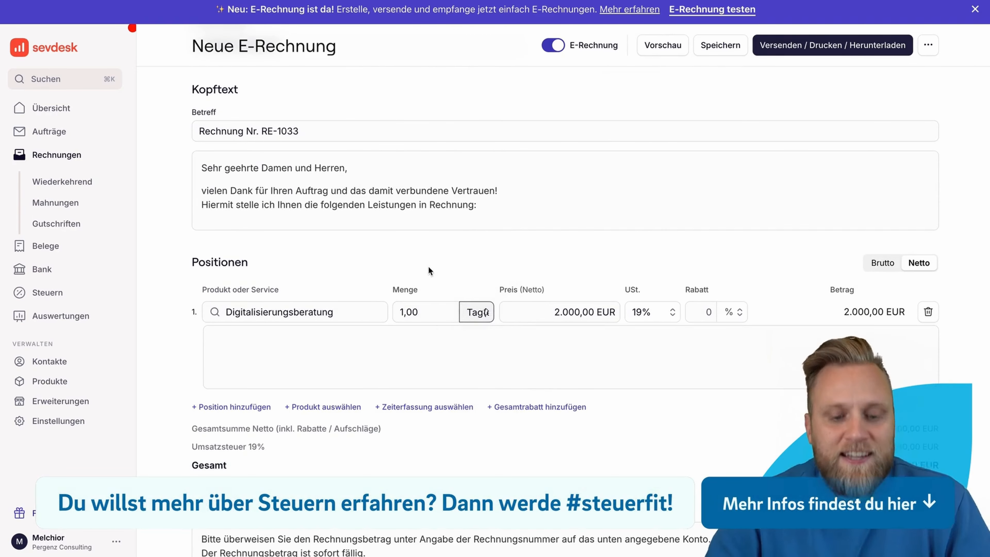
pyautogui.click(473, 318)
pyautogui.click(488, 267)
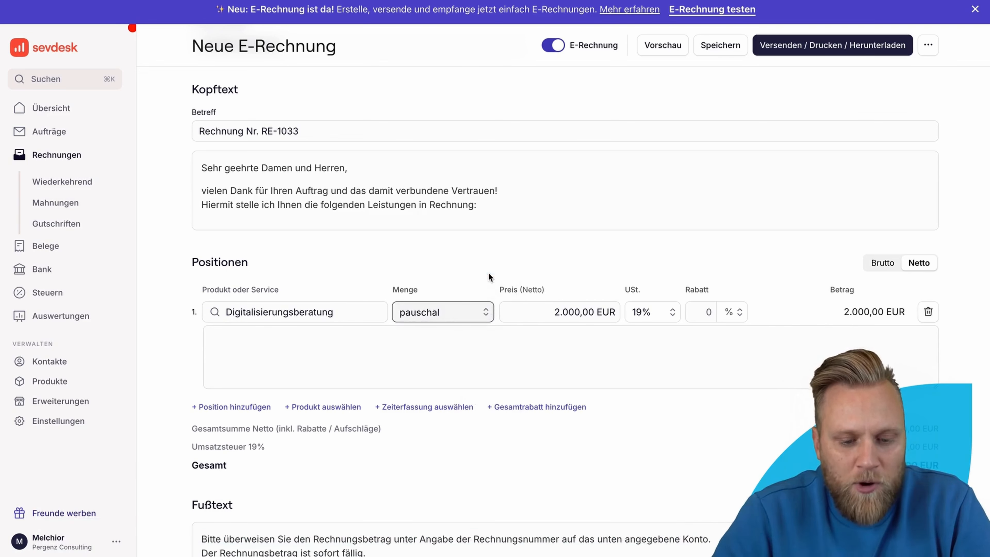
pyautogui.click(537, 309)
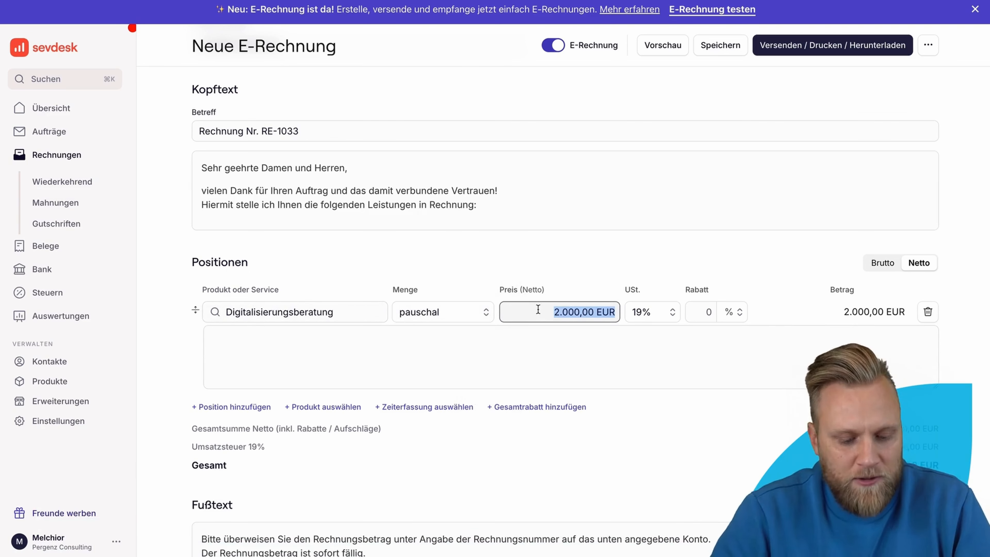
pyautogui.write('5.000')
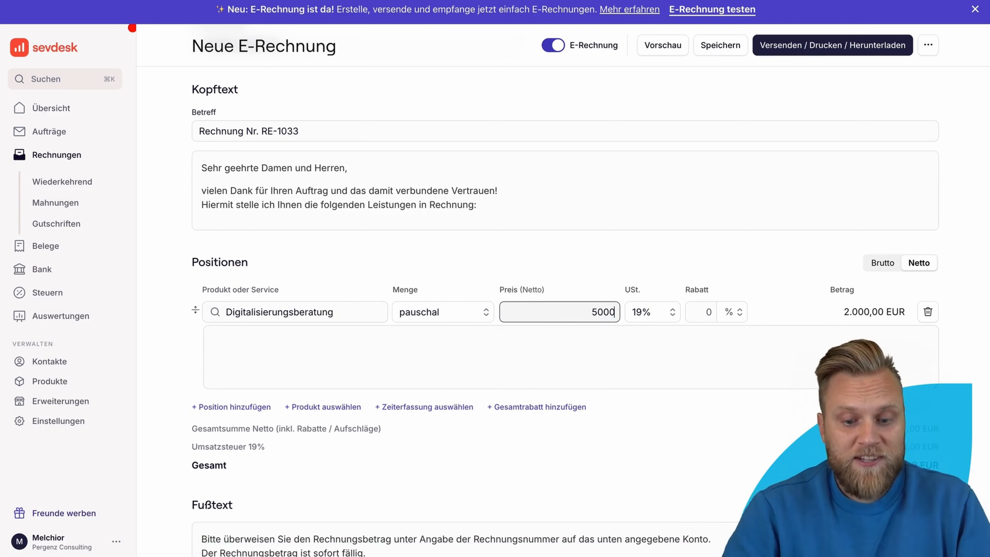
pyautogui.click(554, 274)
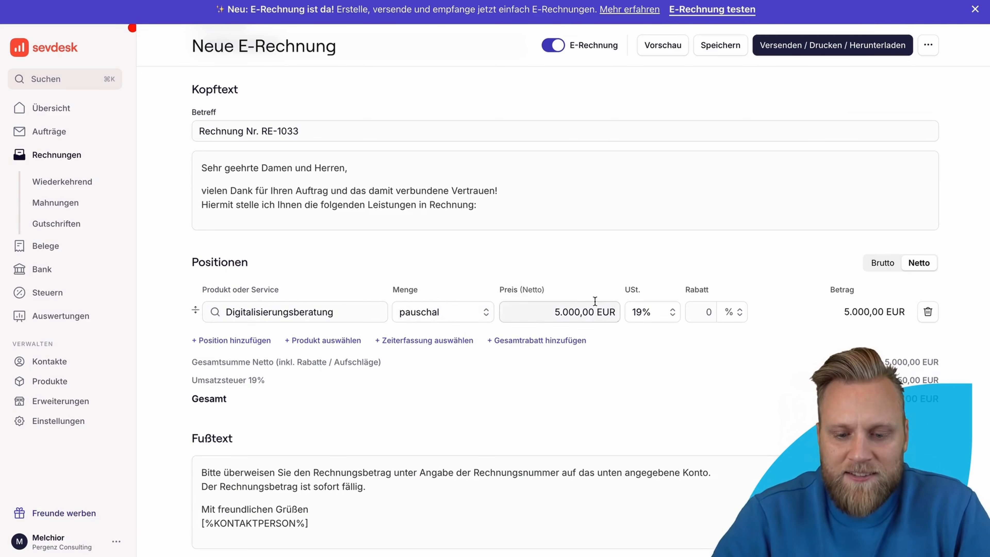
pyautogui.click(688, 312)
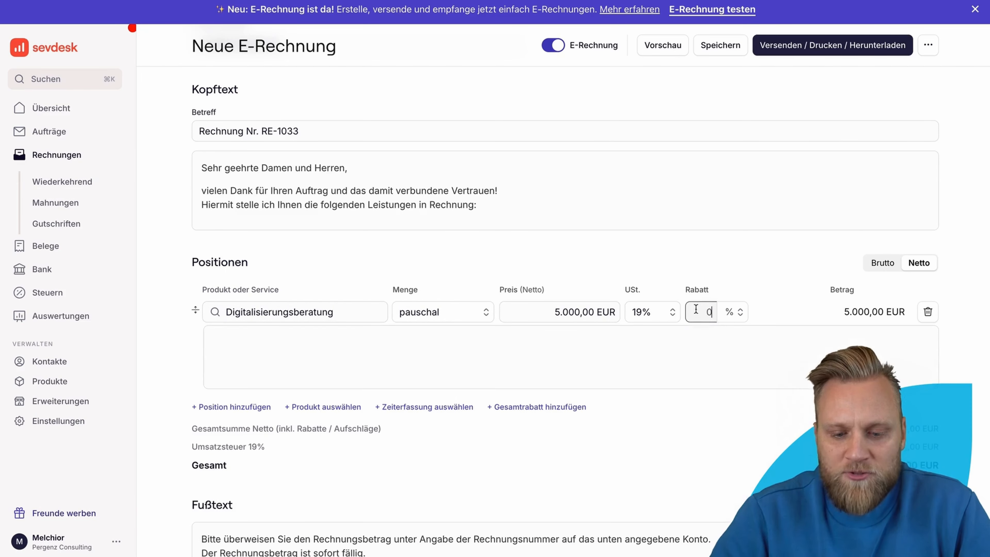
pyautogui.write('20')
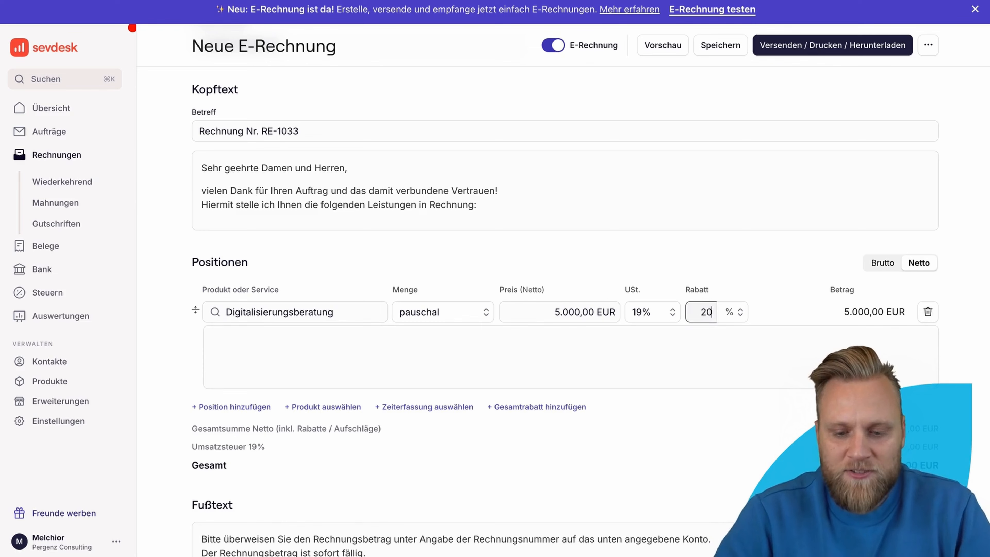
pyautogui.click(683, 258)
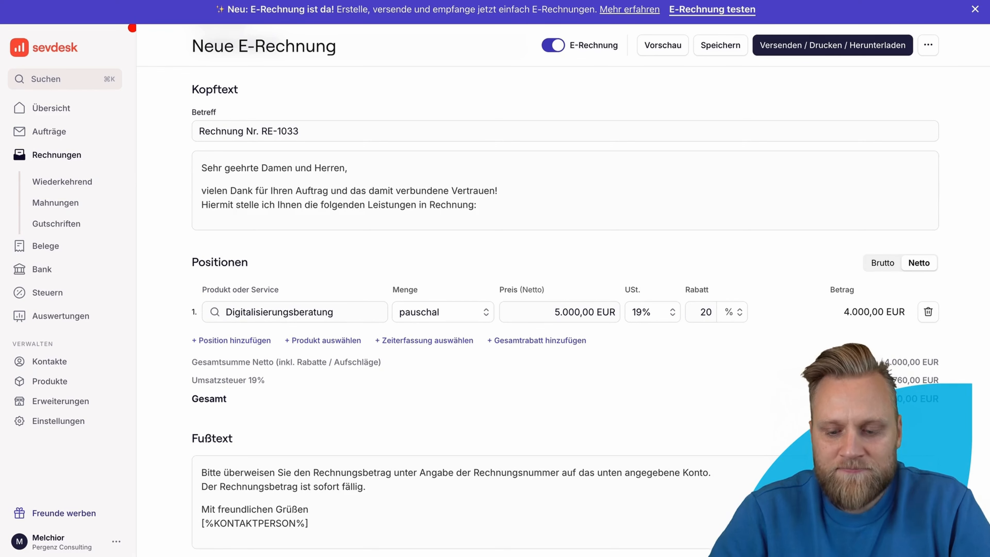
pyautogui.scroll(-2, 877, 330)
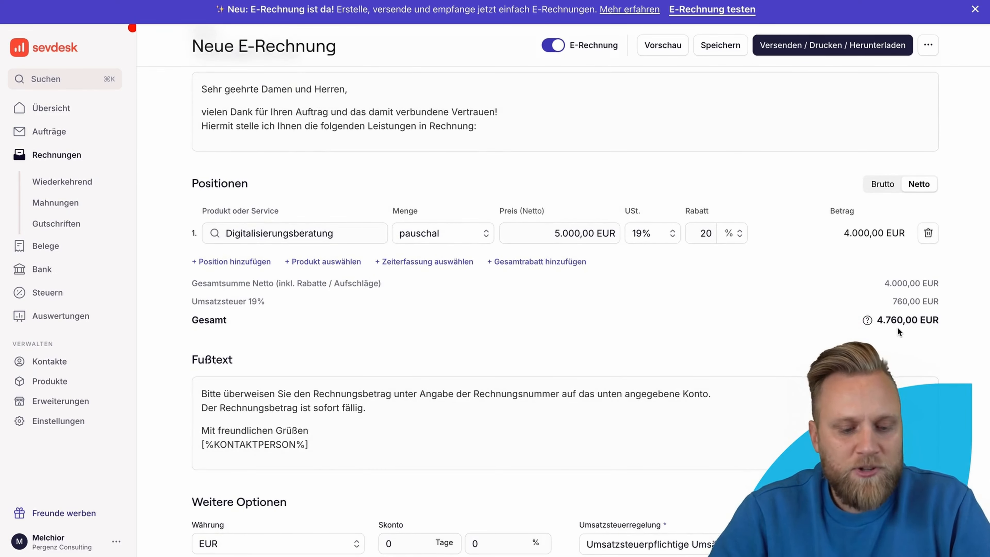
pyautogui.scroll(-3, 898, 327)
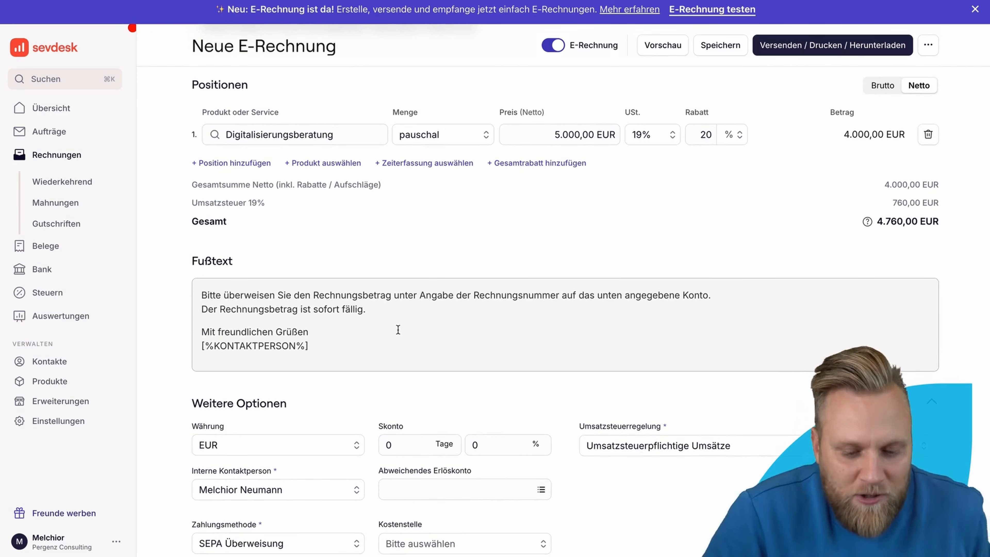
pyautogui.scroll(-2, 394, 332)
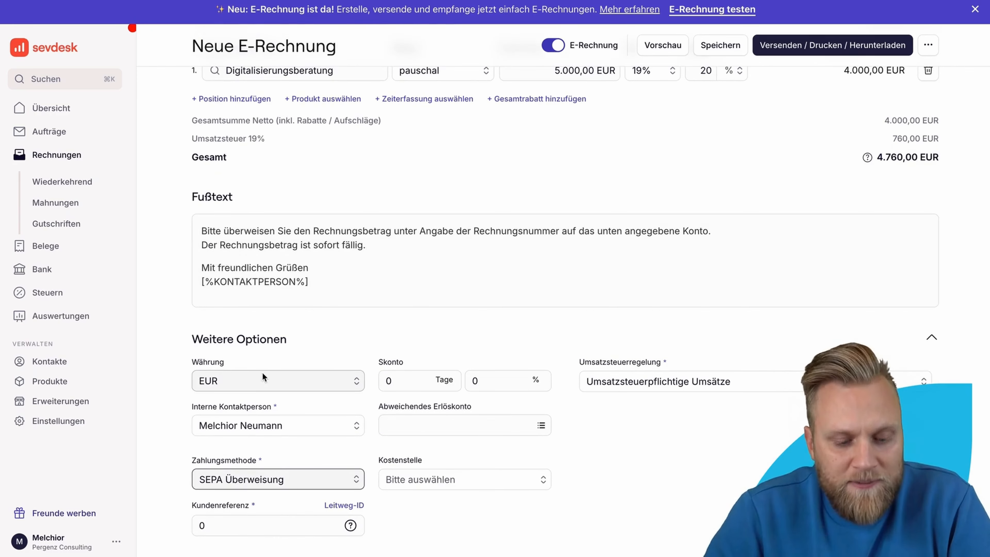
pyautogui.click(266, 383)
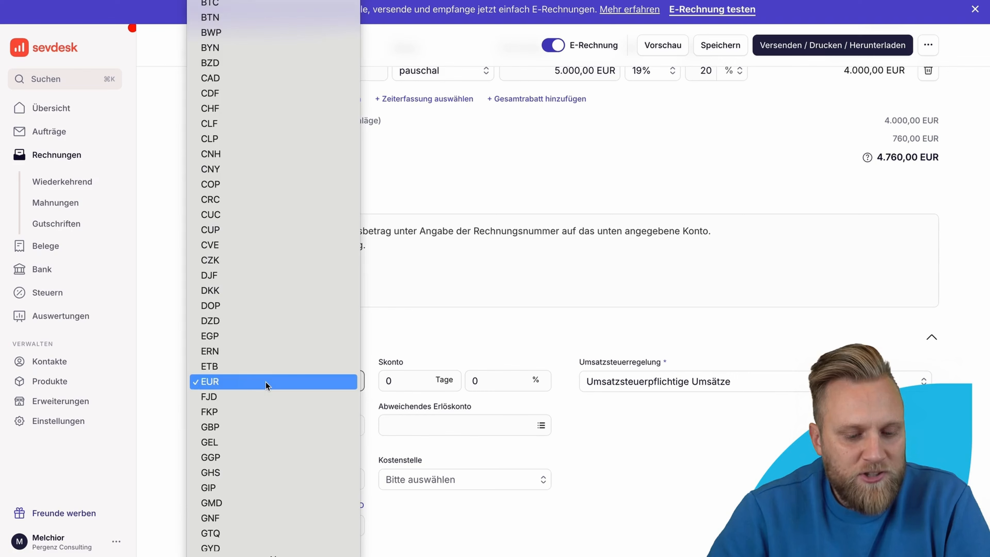
pyautogui.click(418, 328)
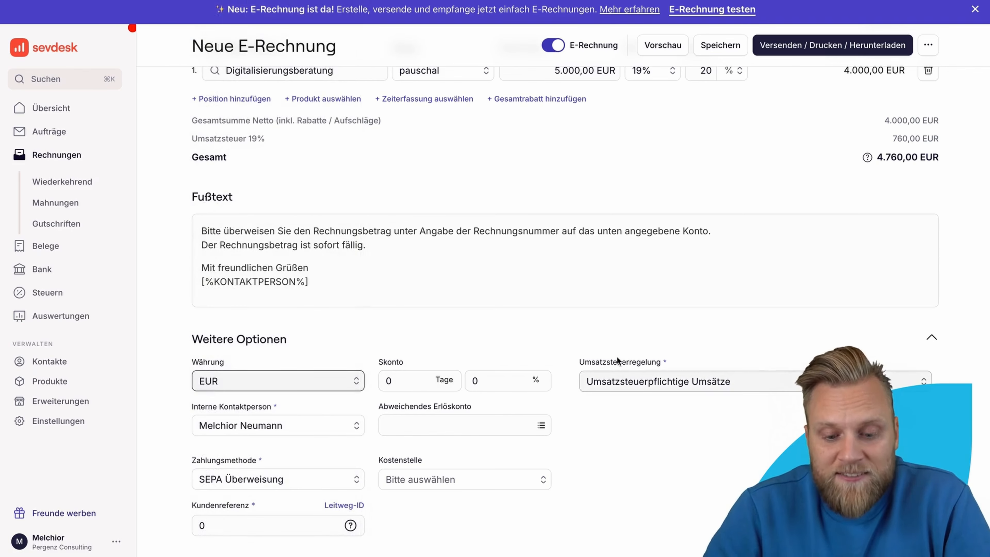
pyautogui.click(648, 382)
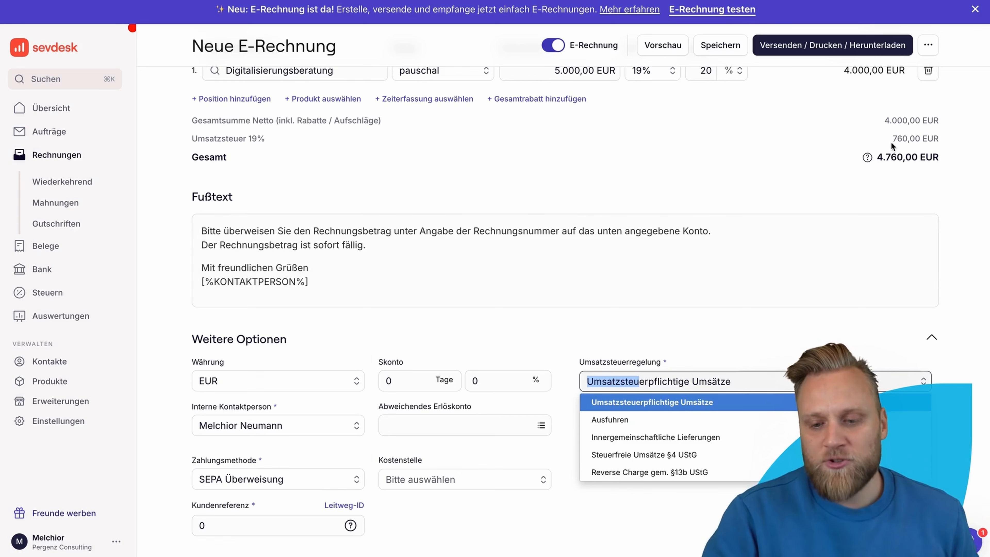
pyautogui.click(699, 404)
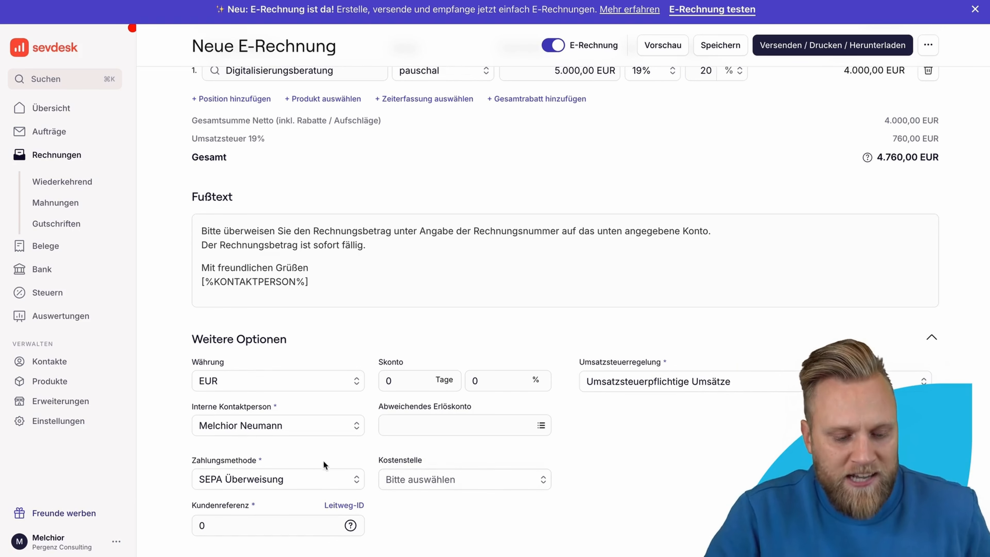
pyautogui.click(316, 480)
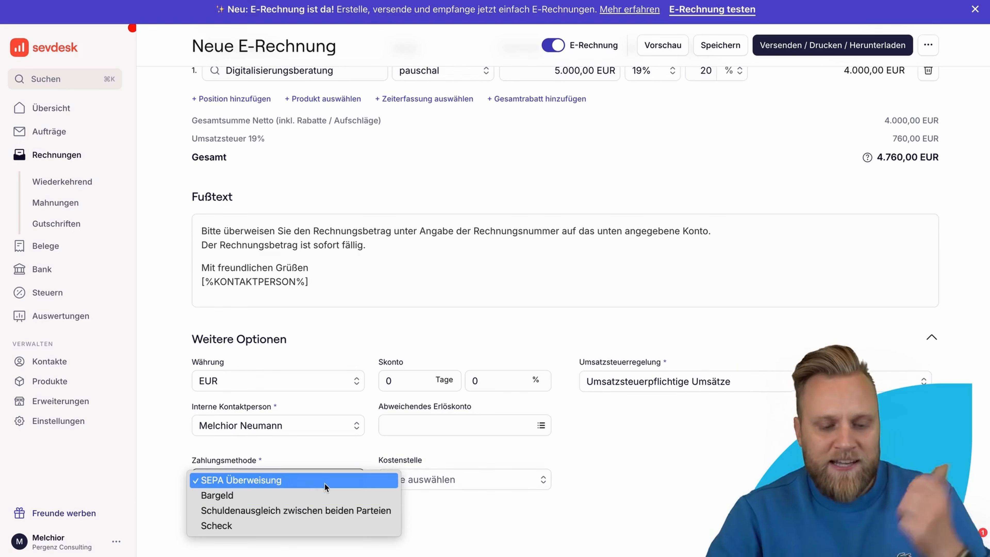
pyautogui.click(326, 485)
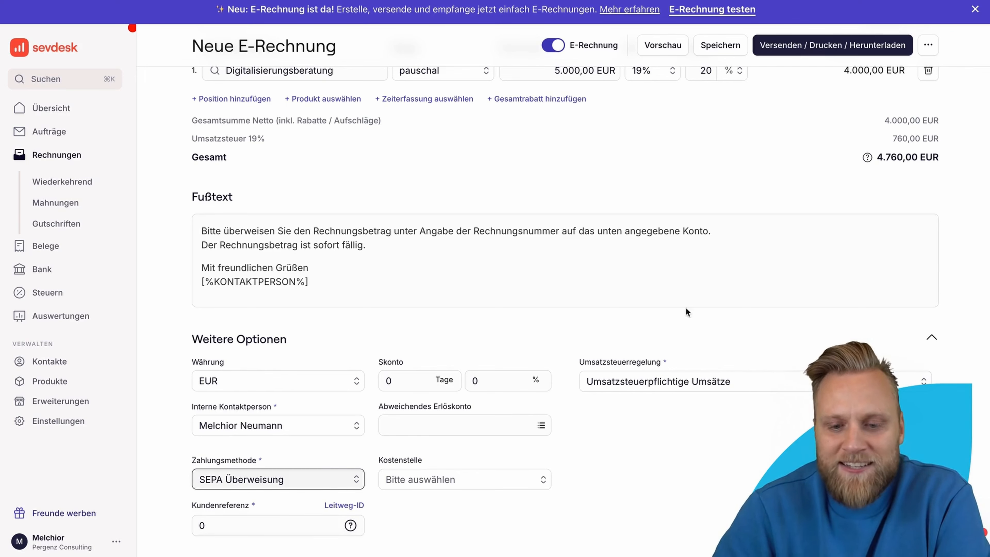
pyautogui.scroll(10, 809, 192)
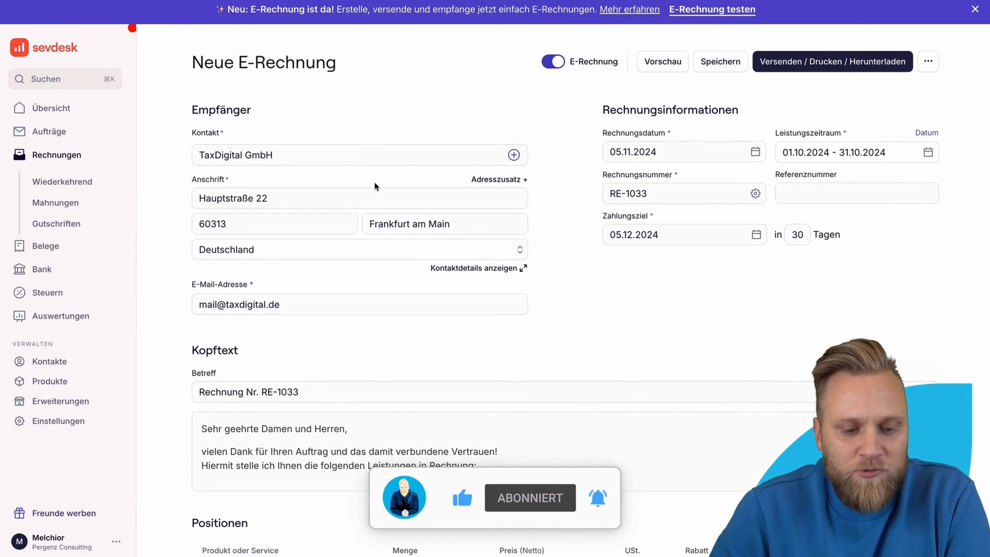
pyautogui.scroll(-4, 657, 329)
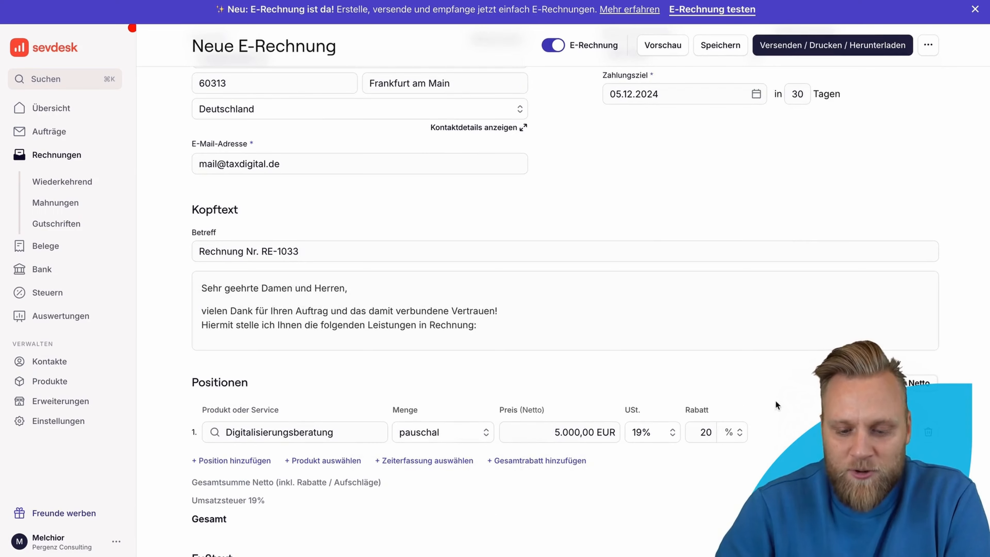
pyautogui.scroll(4, 776, 401)
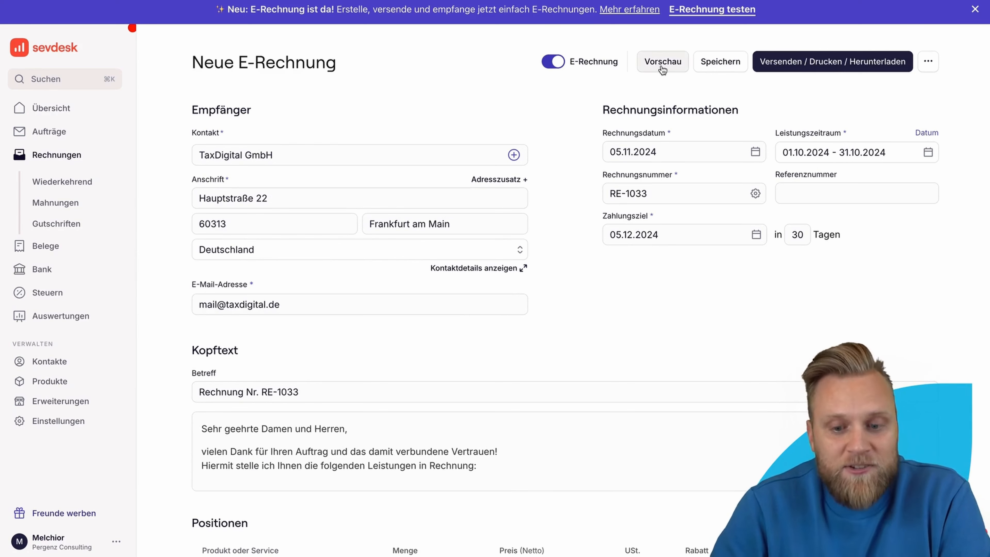
# Step: Open the Vorschau of invoice RE-1033
pyautogui.click(788, 64)
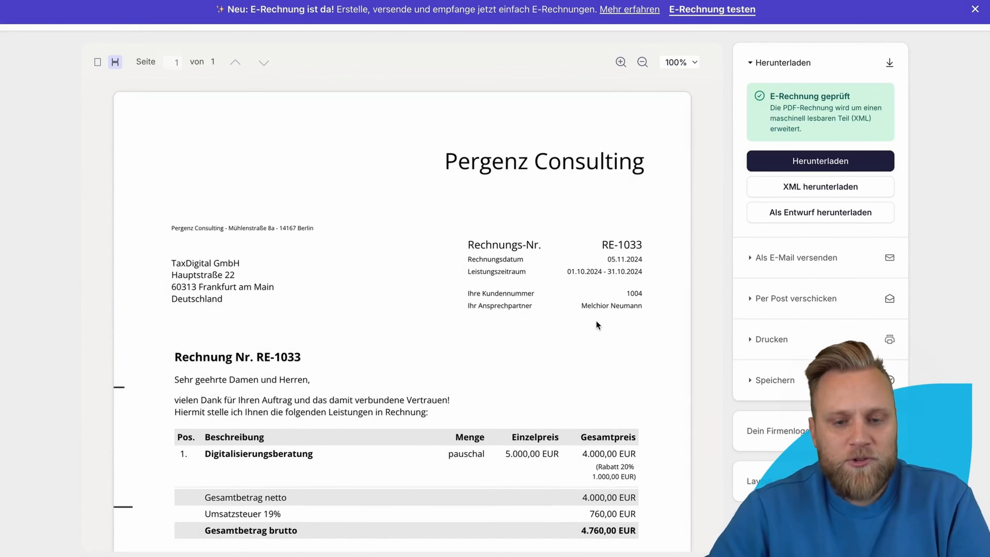
pyautogui.scroll(-10, 598, 322)
pyautogui.scroll(10, 596, 325)
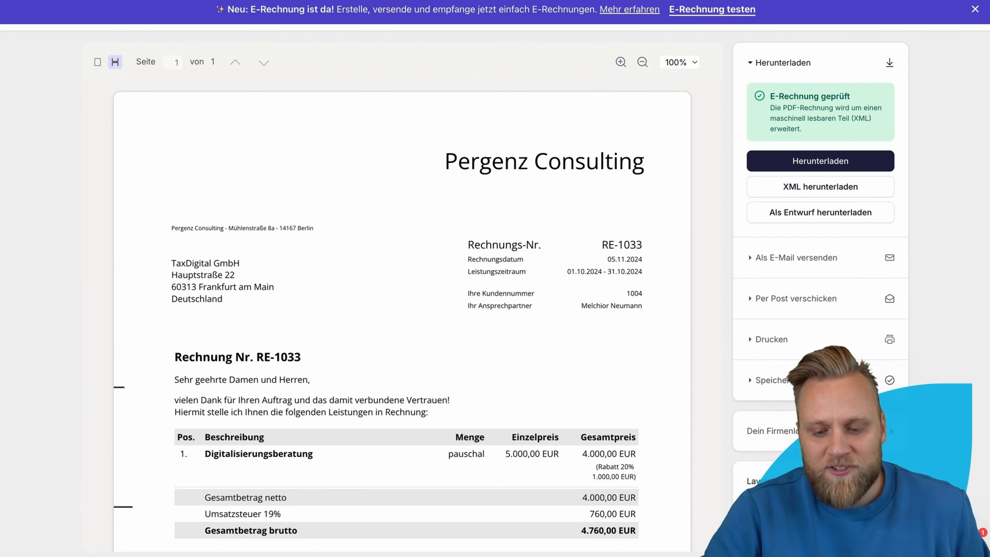
# Step: Switch the invoice to the second layout with italic headings and collapse Weitere Einstellungen
pyautogui.click(813, 482)
pyautogui.scroll(-2, 813, 475)
pyautogui.click(802, 457)
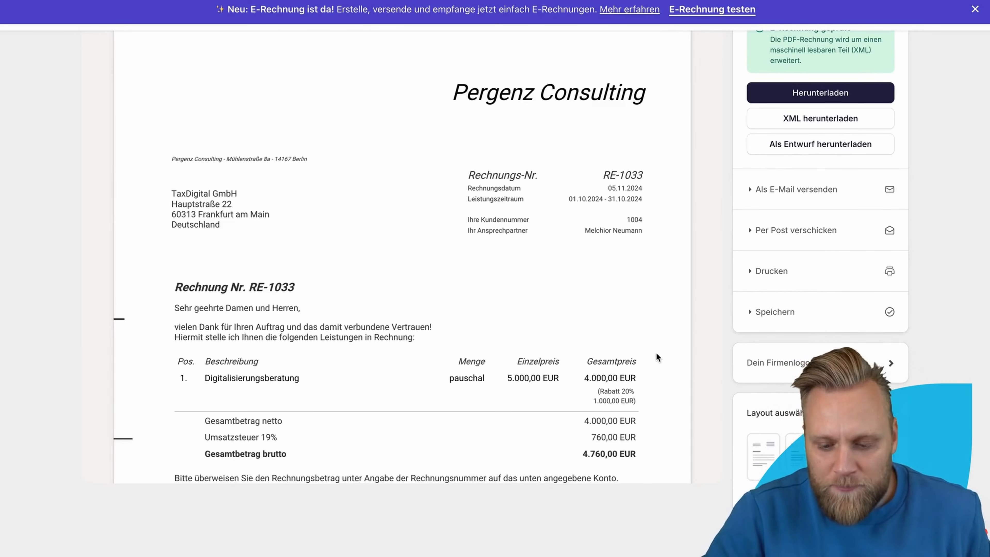
pyautogui.scroll(-5, 657, 354)
pyautogui.scroll(-1, 766, 464)
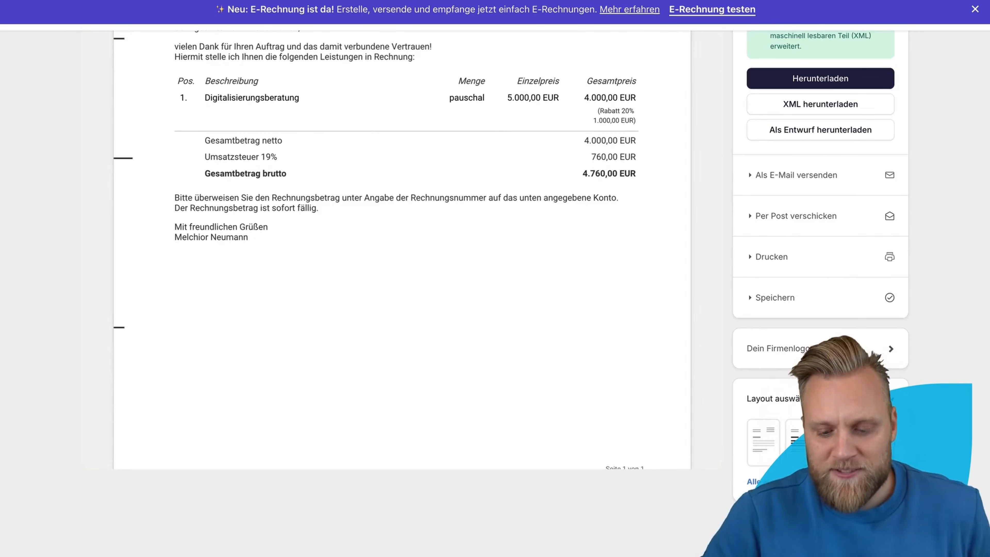
pyautogui.scroll(2, 766, 464)
pyautogui.scroll(-8, 765, 465)
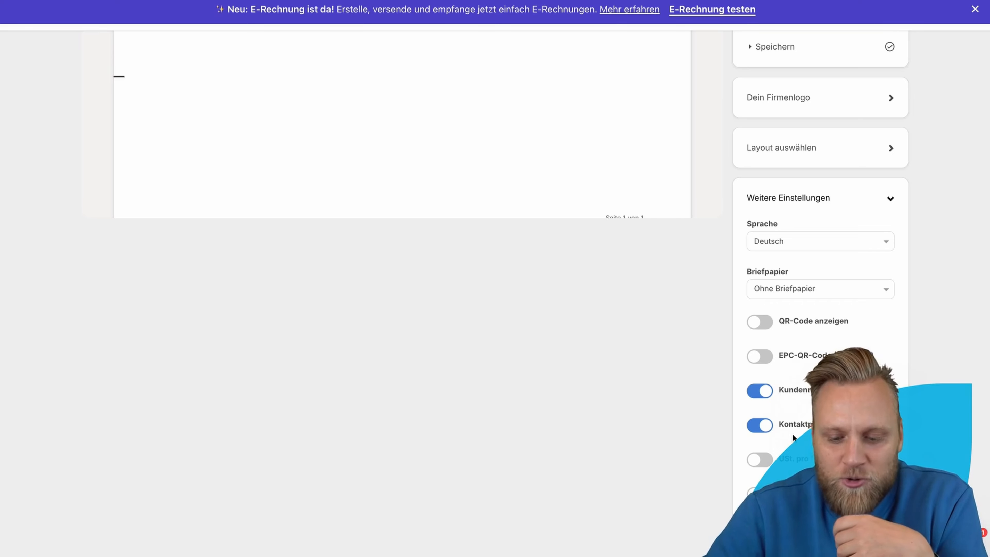
pyautogui.scroll(-1, 778, 429)
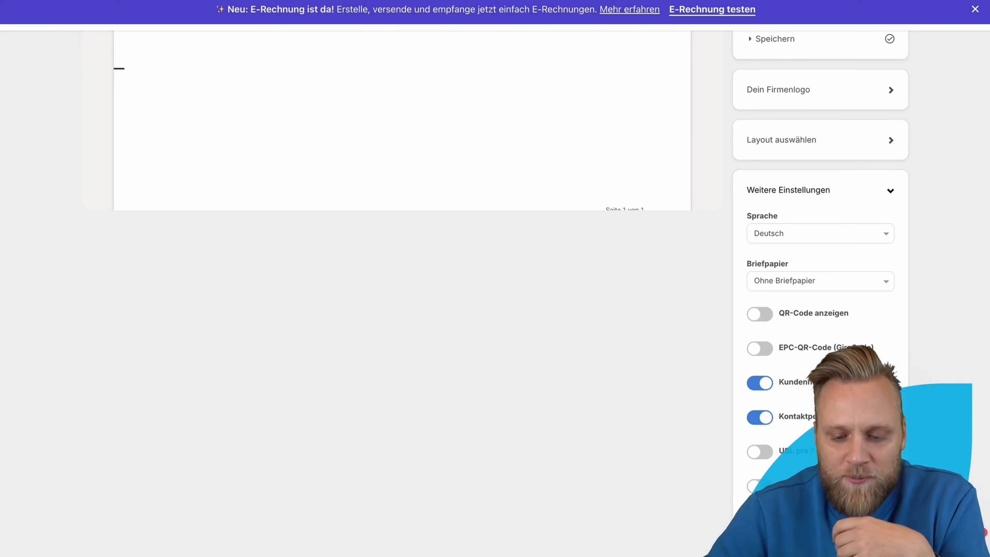
pyautogui.click(881, 200)
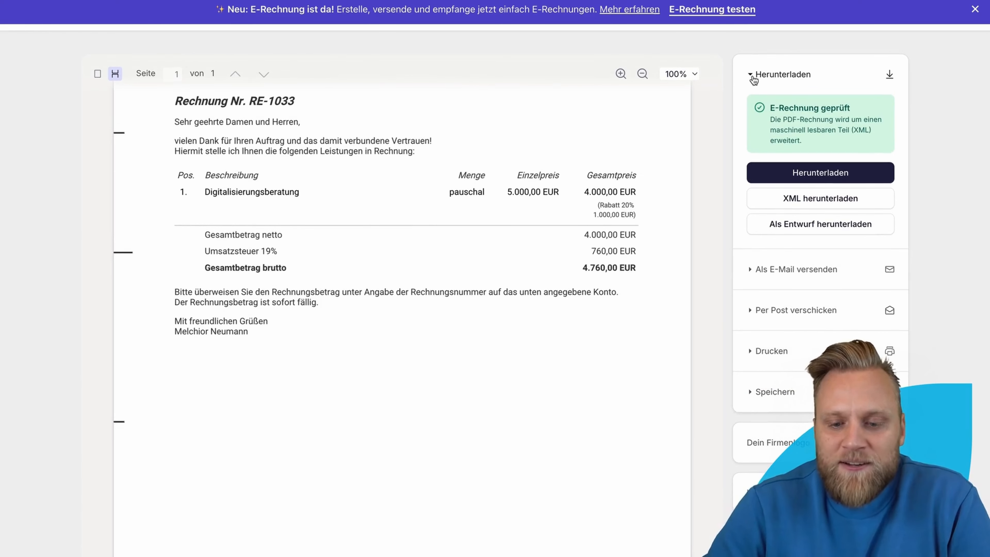
# Step: Collapse and reopen the Herunterladen section, then expand Als E-Mail versenden
pyautogui.click(813, 74)
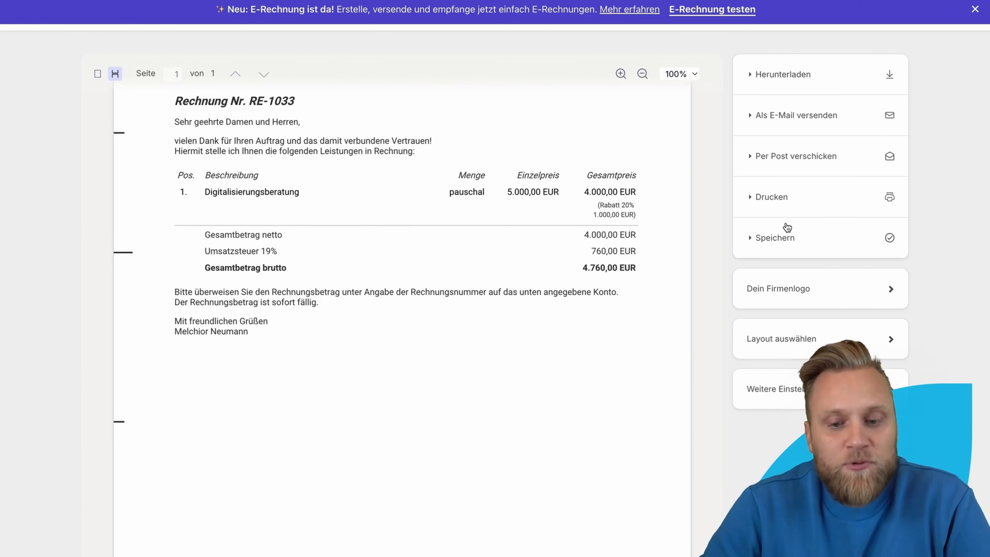
pyautogui.click(753, 78)
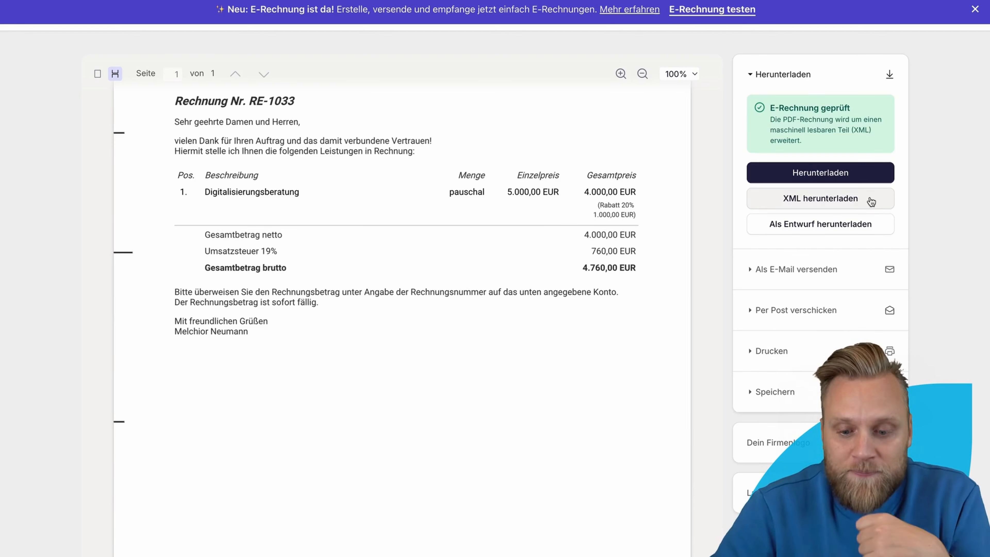
pyautogui.click(831, 270)
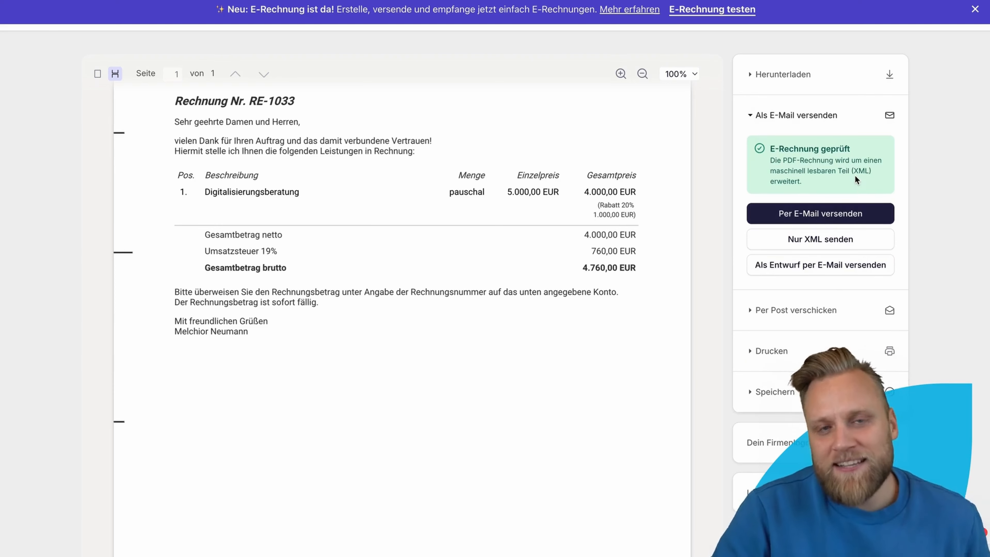
# Step: Look at the Per Post verschicken option, then return to the Herunterladen options
pyautogui.click(795, 310)
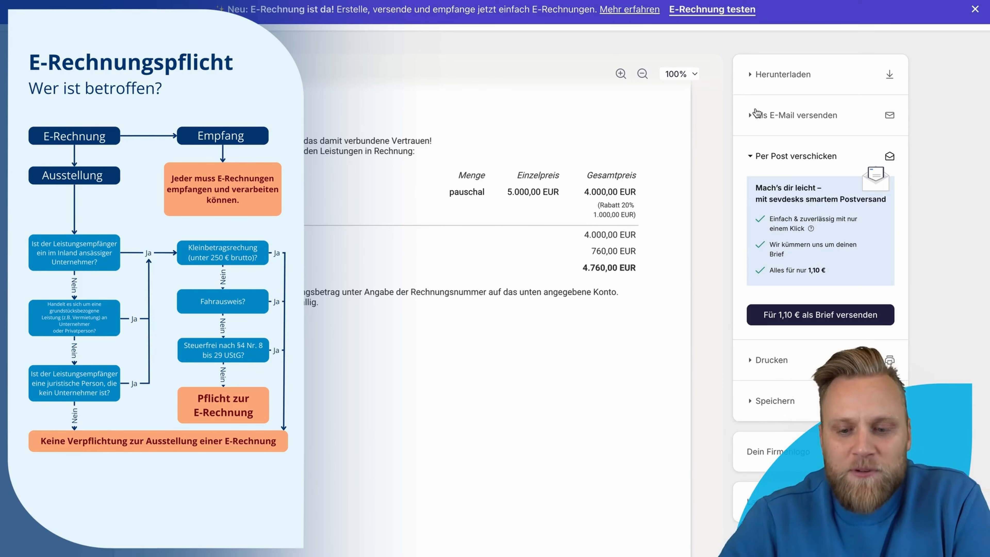
pyautogui.click(752, 78)
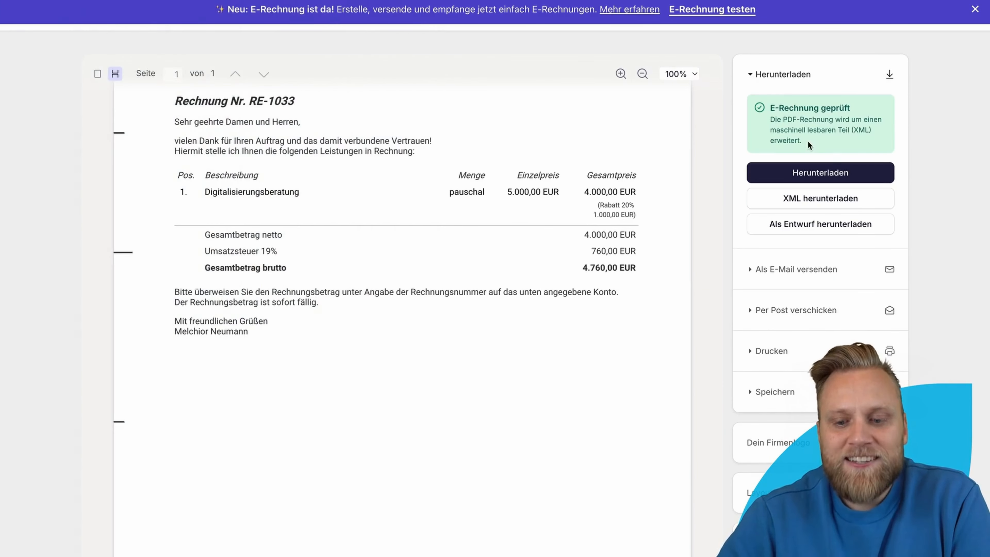
# Step: Download invoice RE-1033 as RE-1033.pdf into the Rechnungen folder, confirming Festschreiben
pyautogui.click(831, 175)
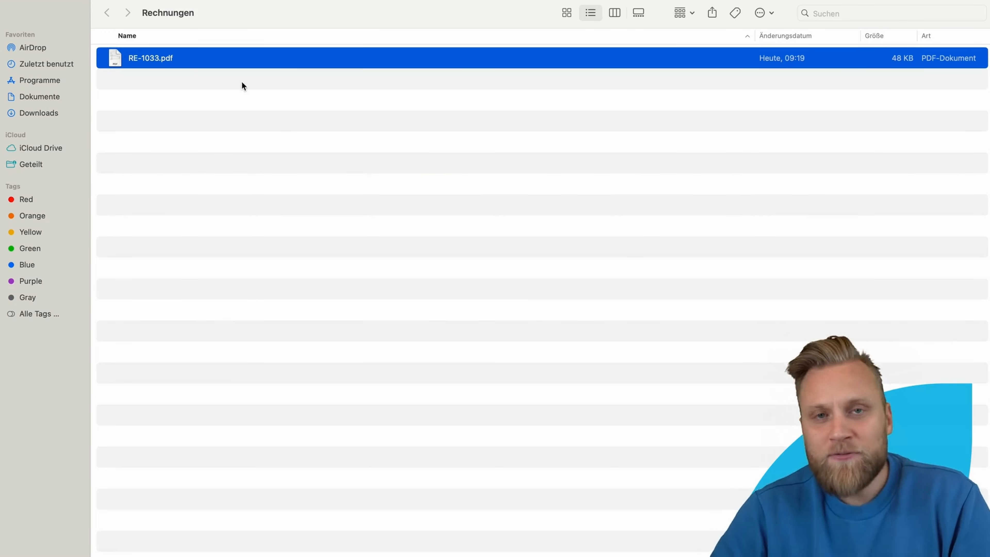
# Step: Open RE-1033.pdf from the Rechnungen folder in Adobe Acrobat
pyautogui.rightClick(176, 61)
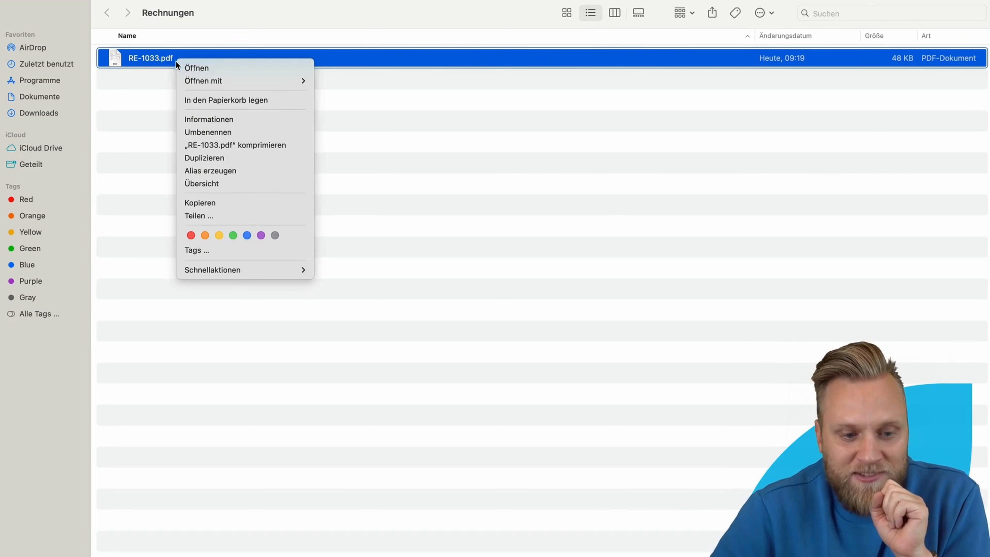
pyautogui.moveTo(203, 81)
pyautogui.click(364, 97)
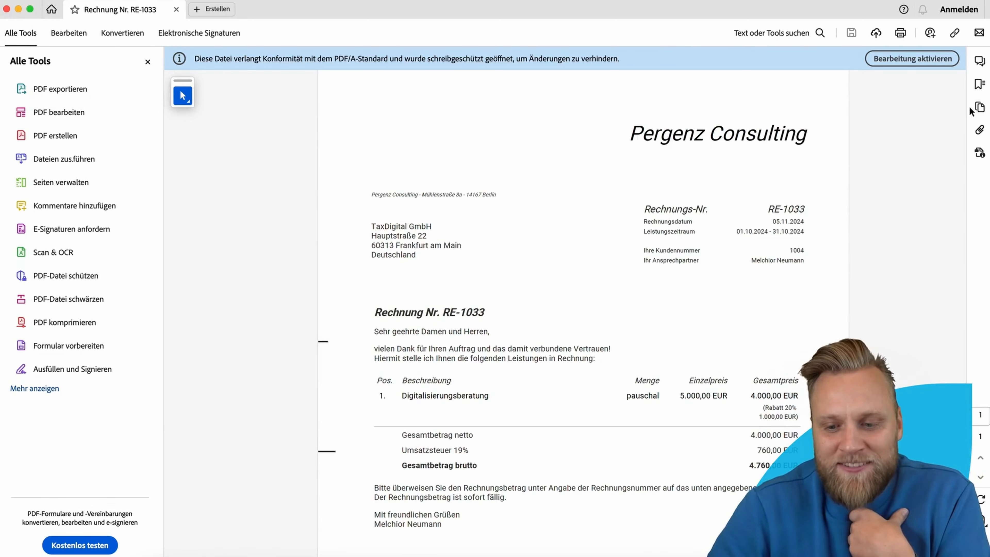
# Step: Show the PDF's Anlagen panel listing the embedded zugferd-invoice.xml
pyautogui.click(981, 130)
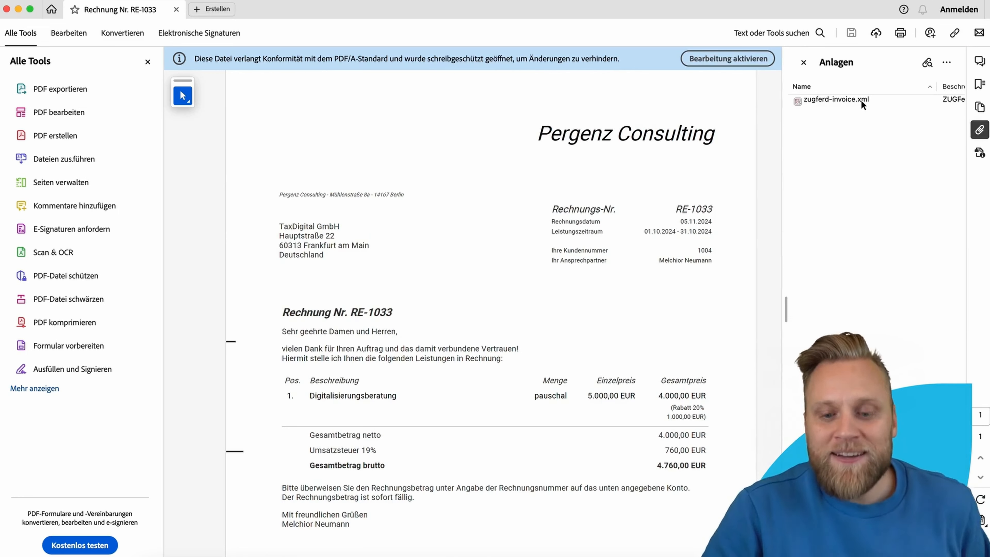
# Step: Open zugferd-invoice.xml in Spyder and review the Digitalisierungsberatung line item, buyer and payment data
pyautogui.doubleClick(836, 99)
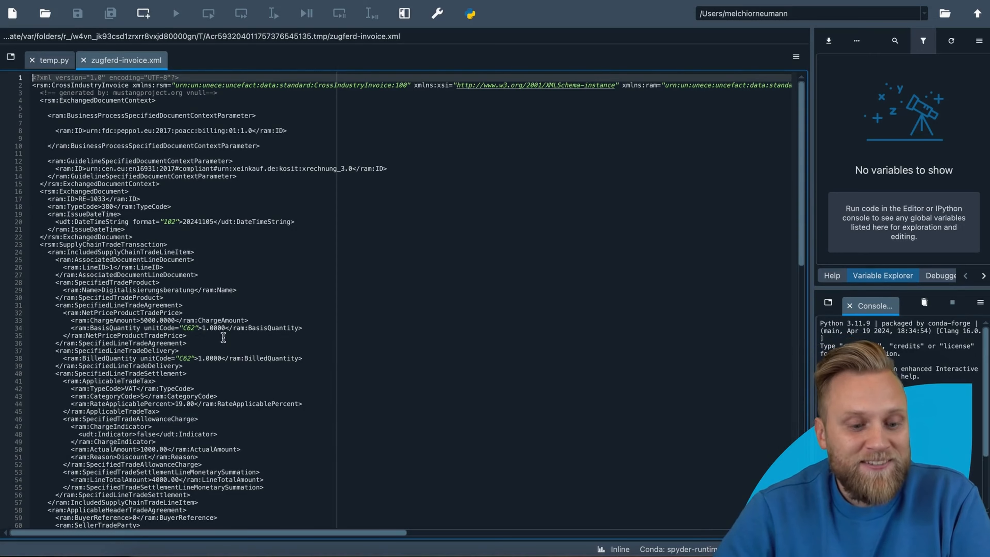
pyautogui.scroll(-20, 223, 337)
pyautogui.scroll(20, 224, 338)
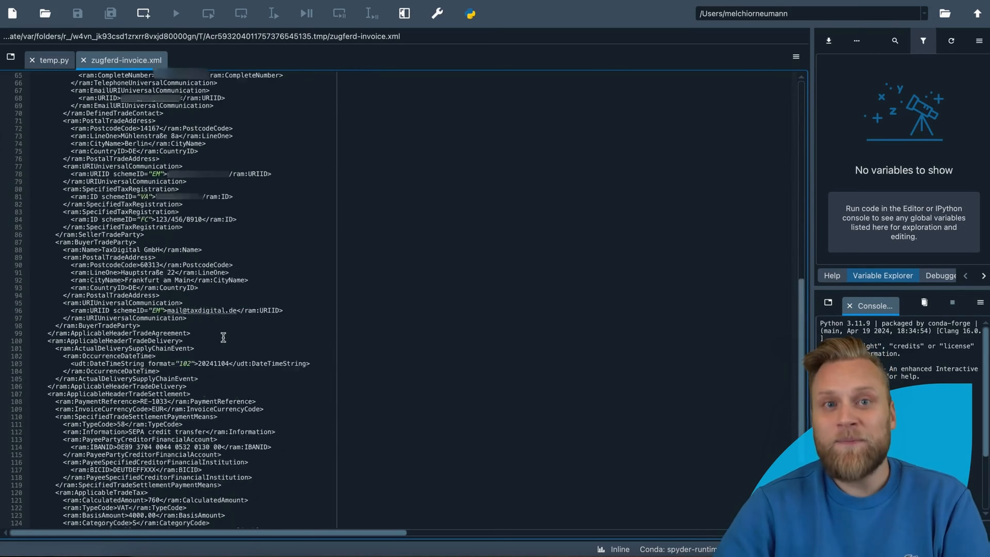
pyautogui.scroll(-4, 134, 218)
pyautogui.moveTo(109, 166); pyautogui.dragTo(213, 355)
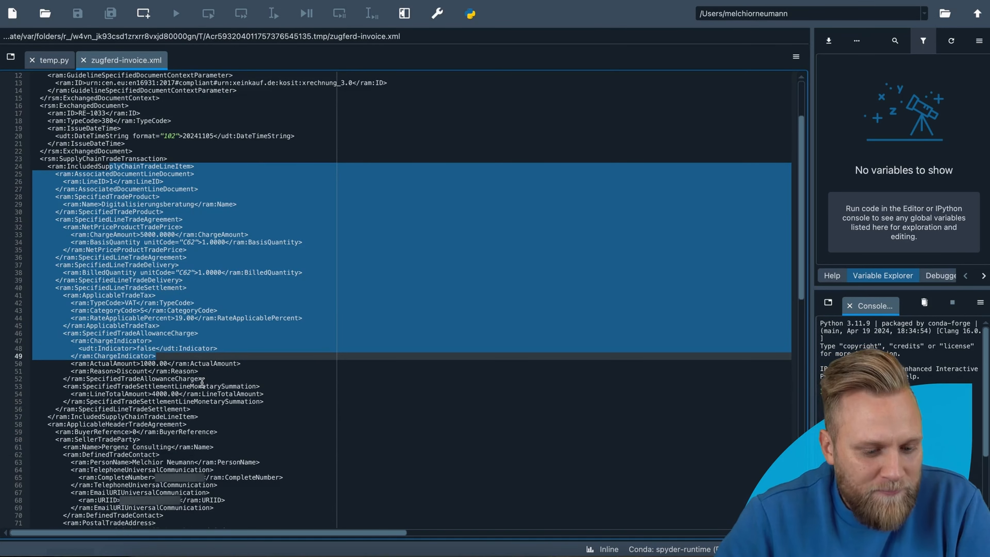
pyautogui.scroll(-3, 201, 380)
pyautogui.scroll(-2, 179, 396)
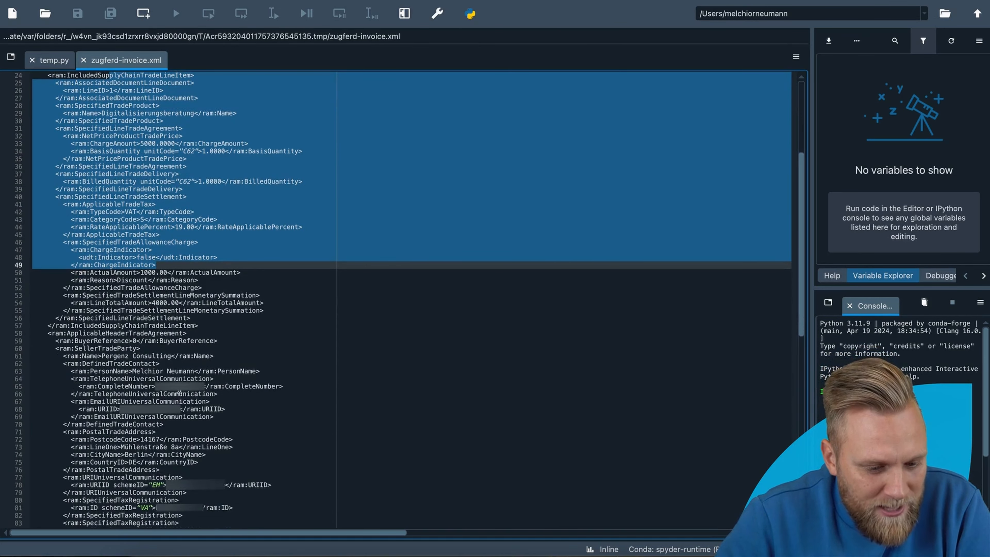
pyautogui.scroll(-5, 169, 375)
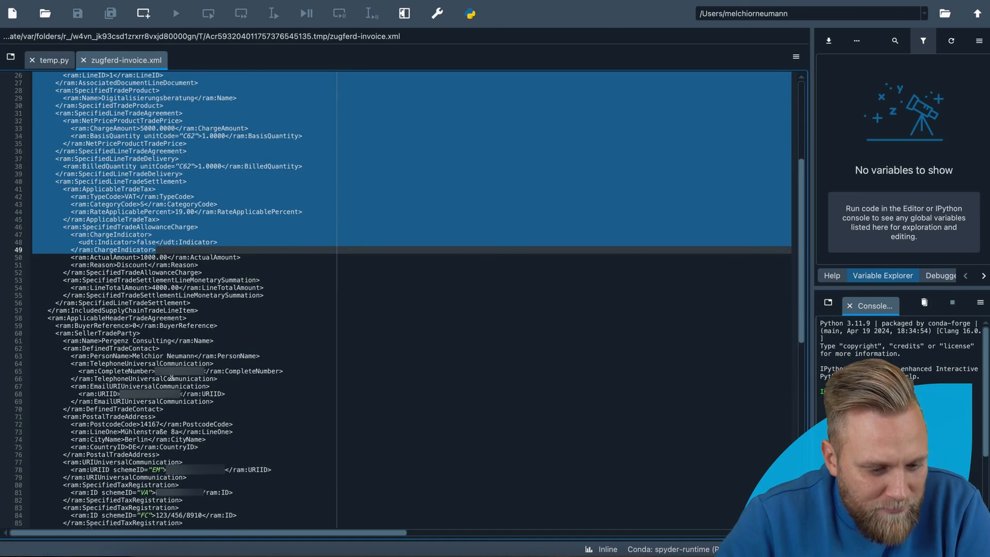
pyautogui.scroll(-8, 166, 393)
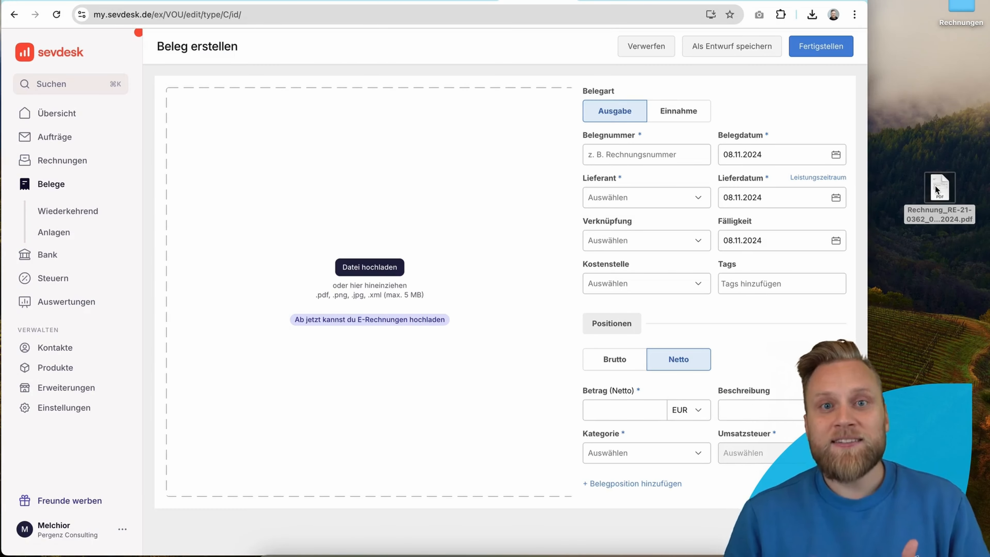
# Step: Upload the desktop invoice PDF so sevdesk fills in RE-21-0362, 19,95 EUR net and the dates
pyautogui.moveTo(939, 186); pyautogui.dragTo(458, 272)
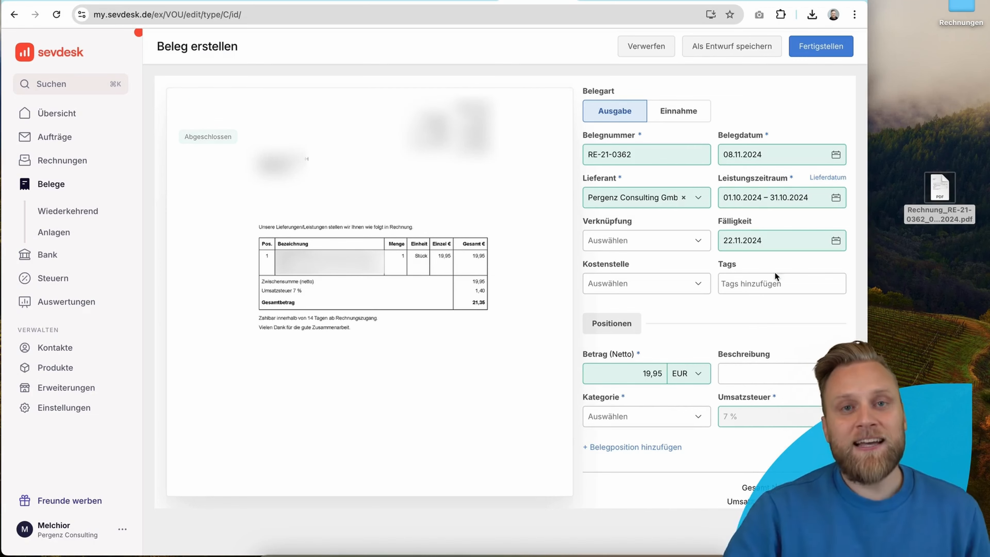
pyautogui.scroll(-2, 719, 385)
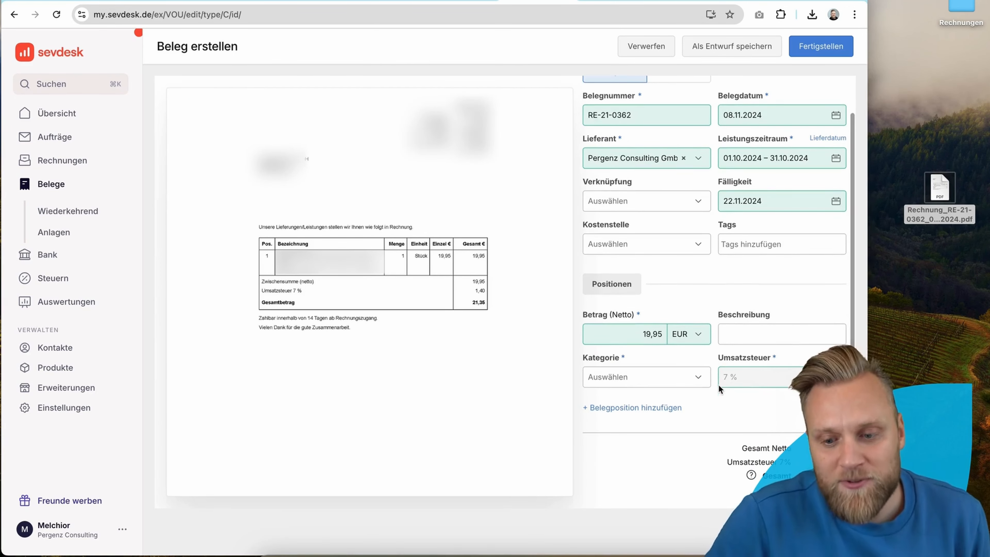